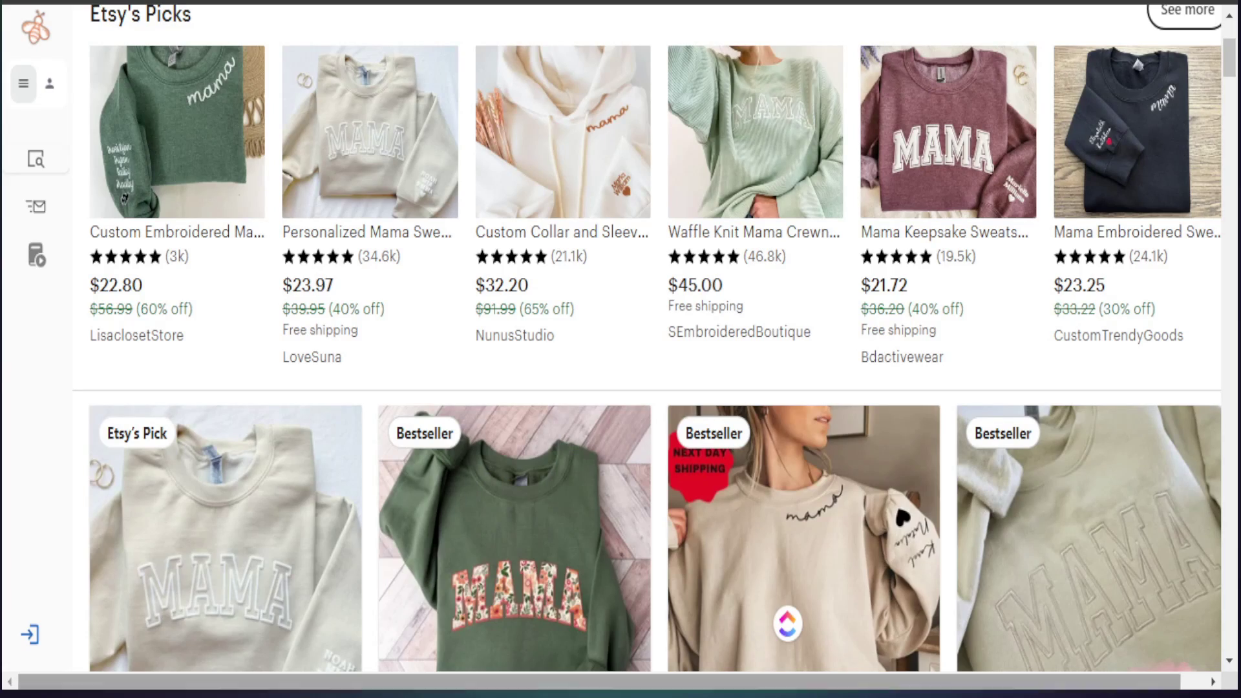
Step: Paste the copied decoration group onto the bottom MAMA text and drag it into position
scroll(647, 349, down, 2)
scroll(647, 349, down, 5)
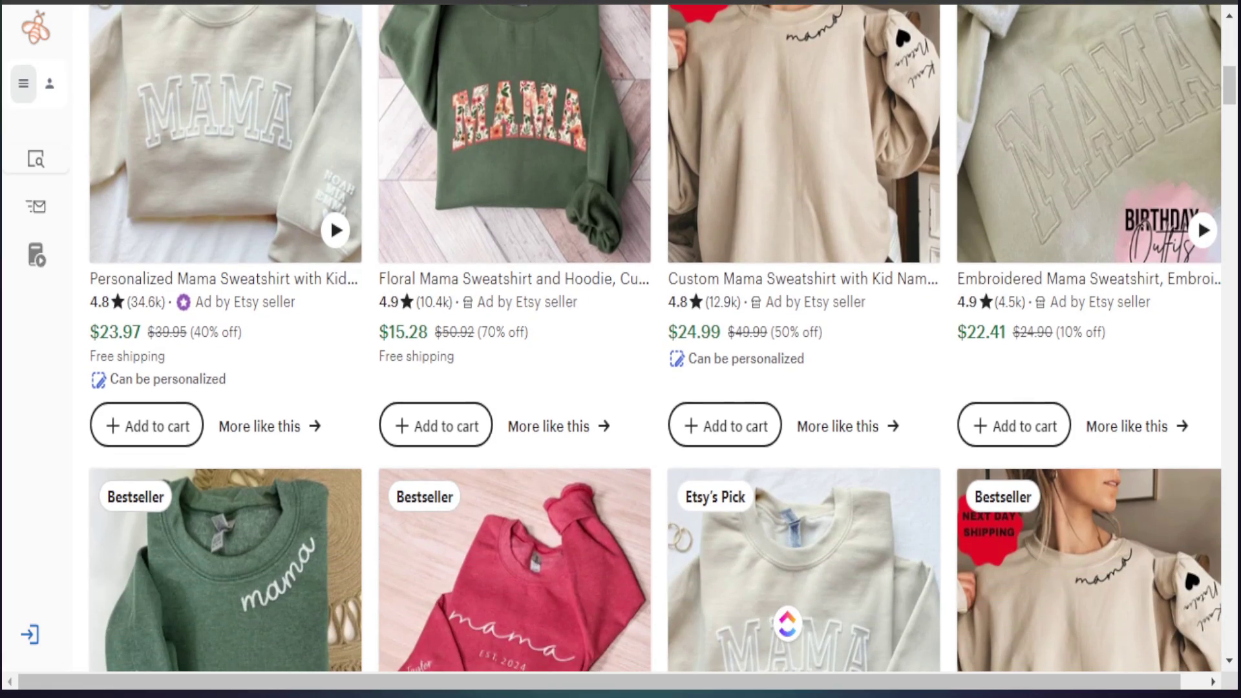
scroll(647, 350, down, 2)
scroll(647, 350, down, 2)
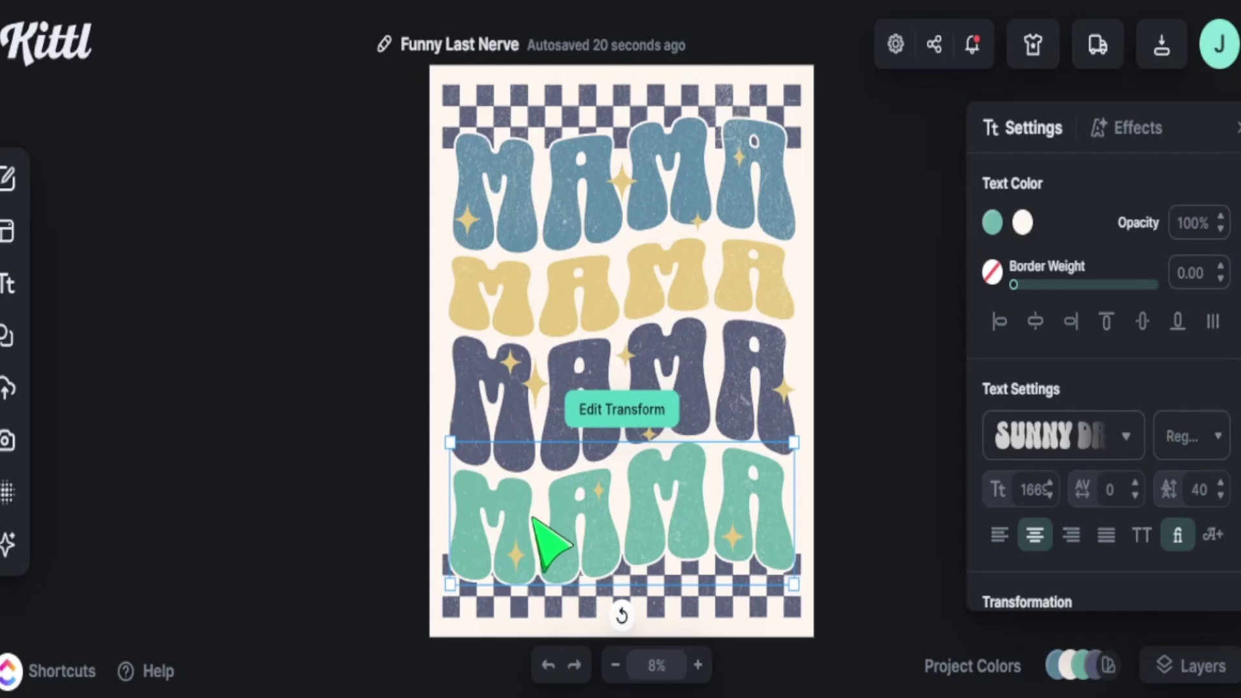
right_click(485, 504)
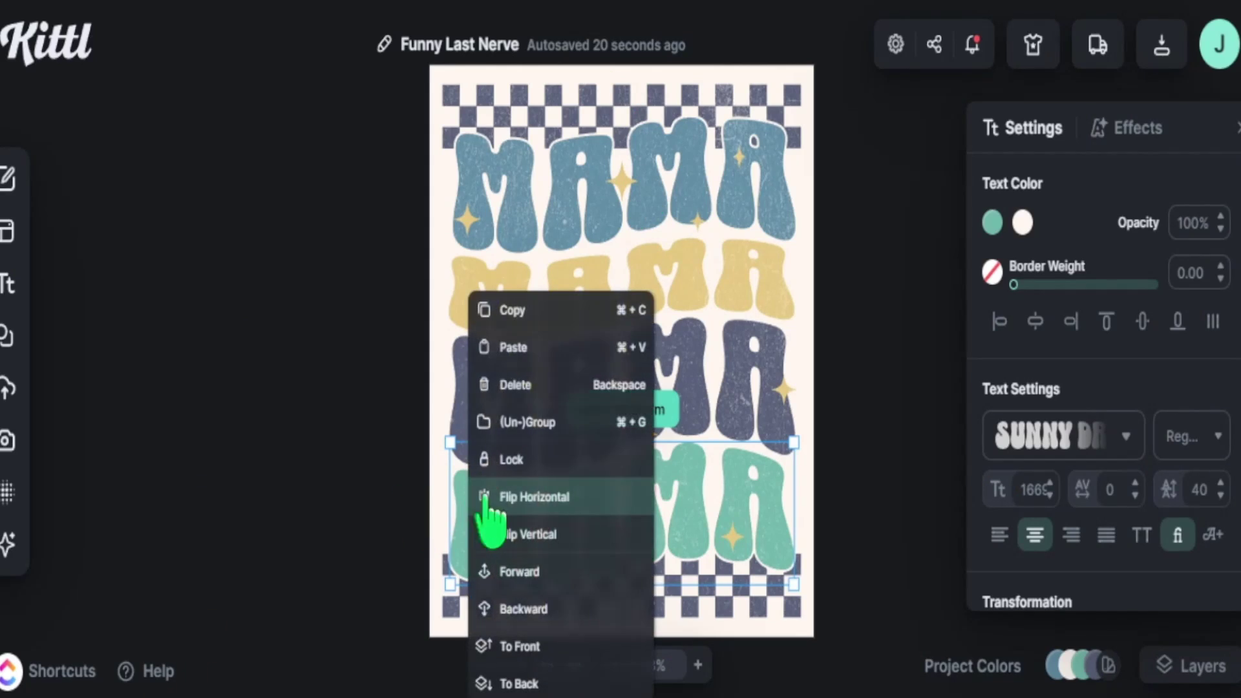
click(491, 347)
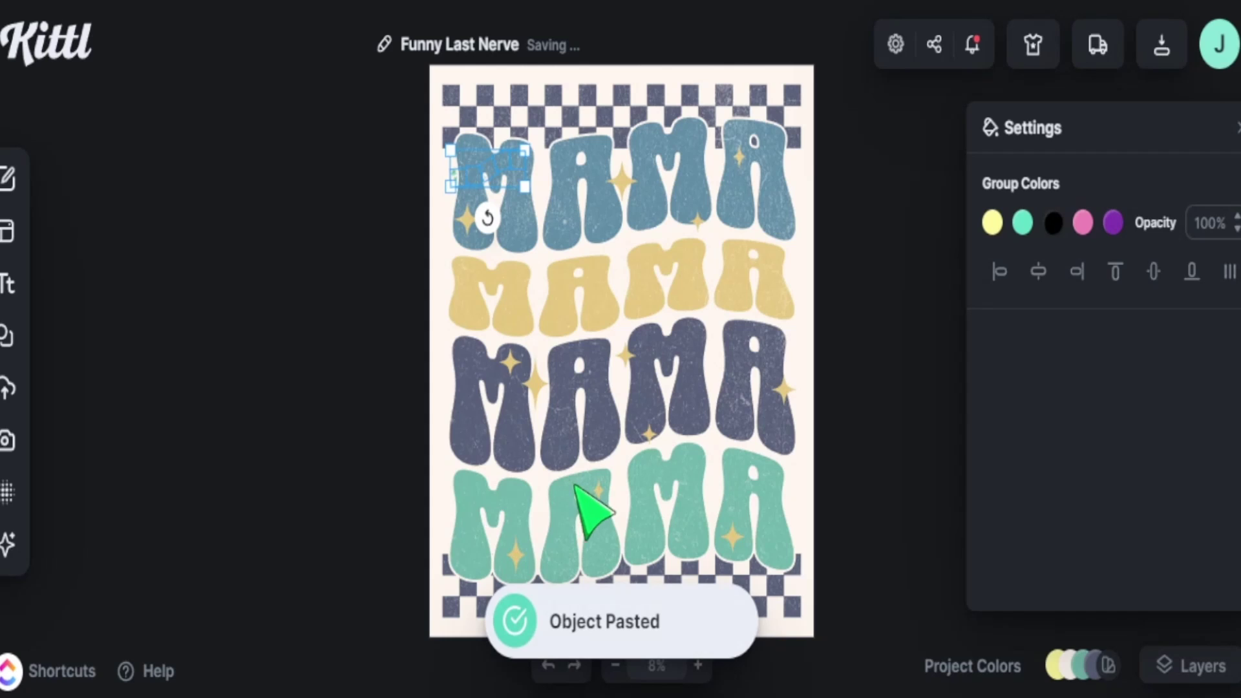
drag(466, 197, 513, 285)
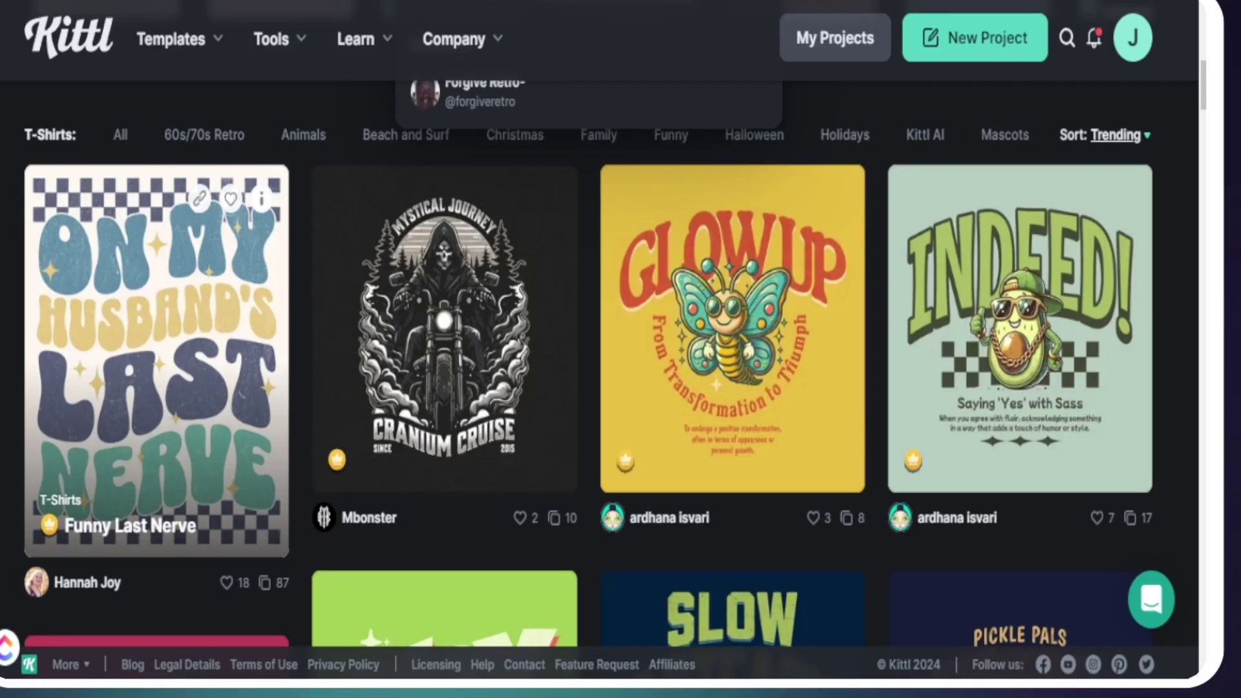
Step: Scroll down through the T-shirt template gallery
scroll(730, 420, down, 9)
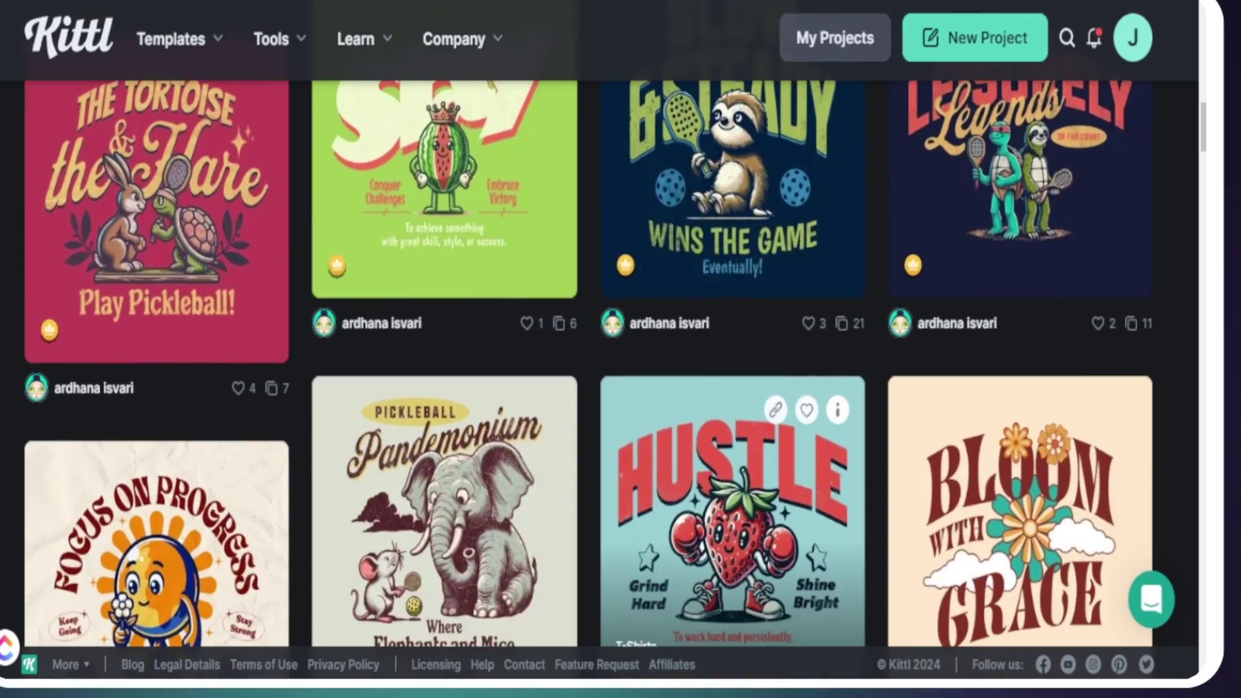
scroll(730, 421, down, 13)
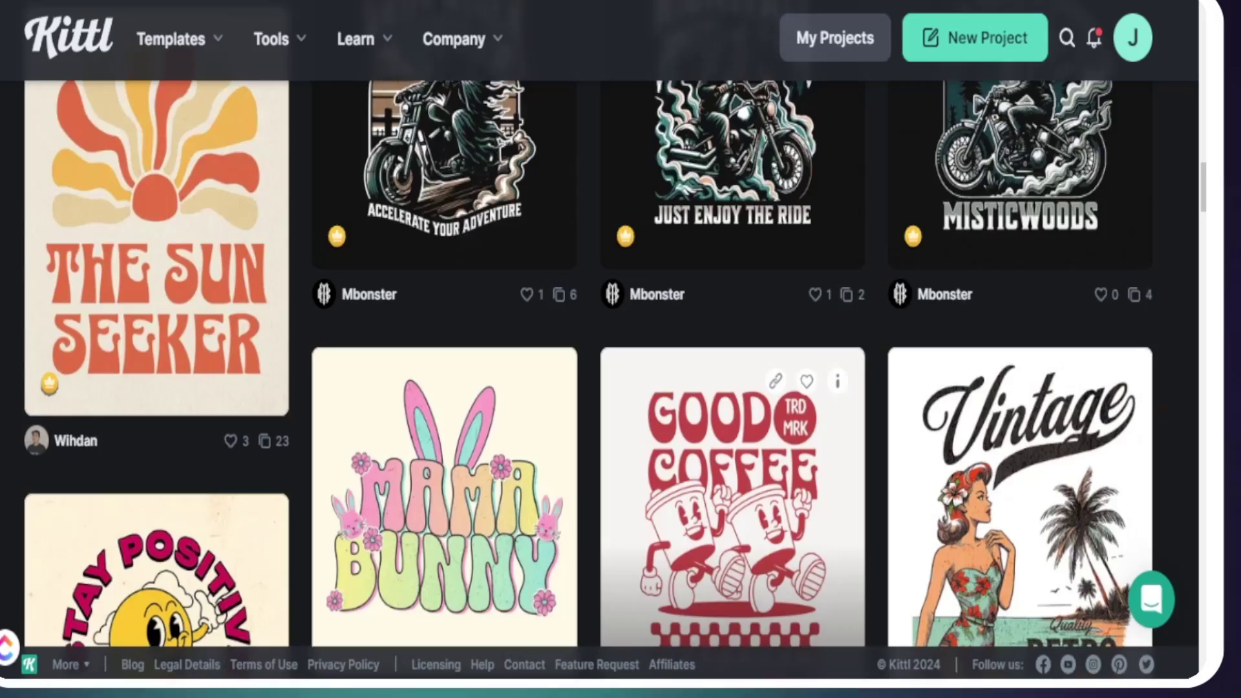
scroll(731, 421, down, 5)
scroll(731, 291, down, 5)
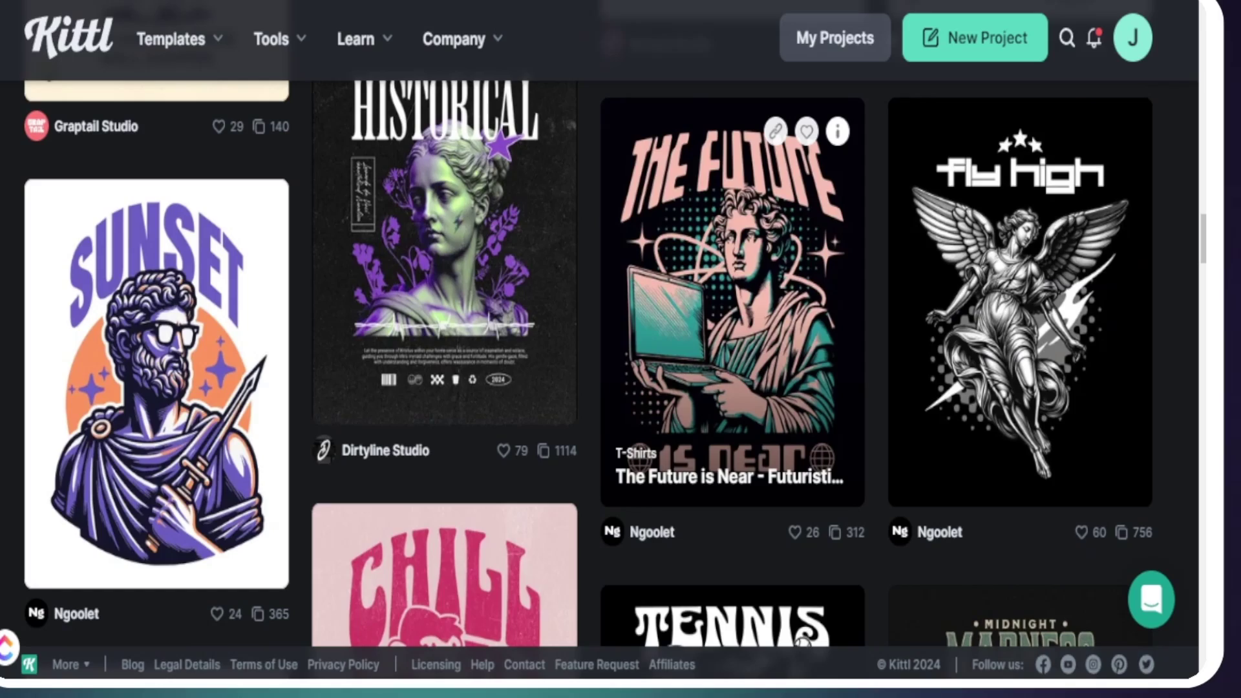
scroll(730, 291, down, 8)
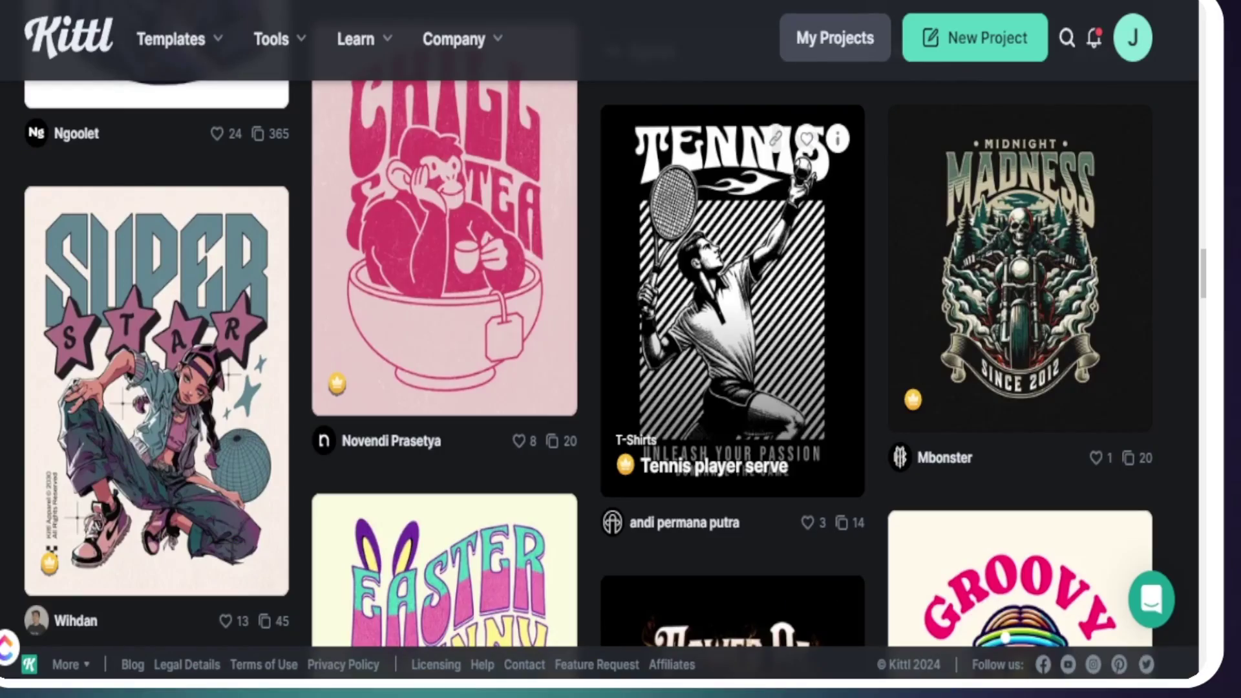
scroll(446, 291, down, 8)
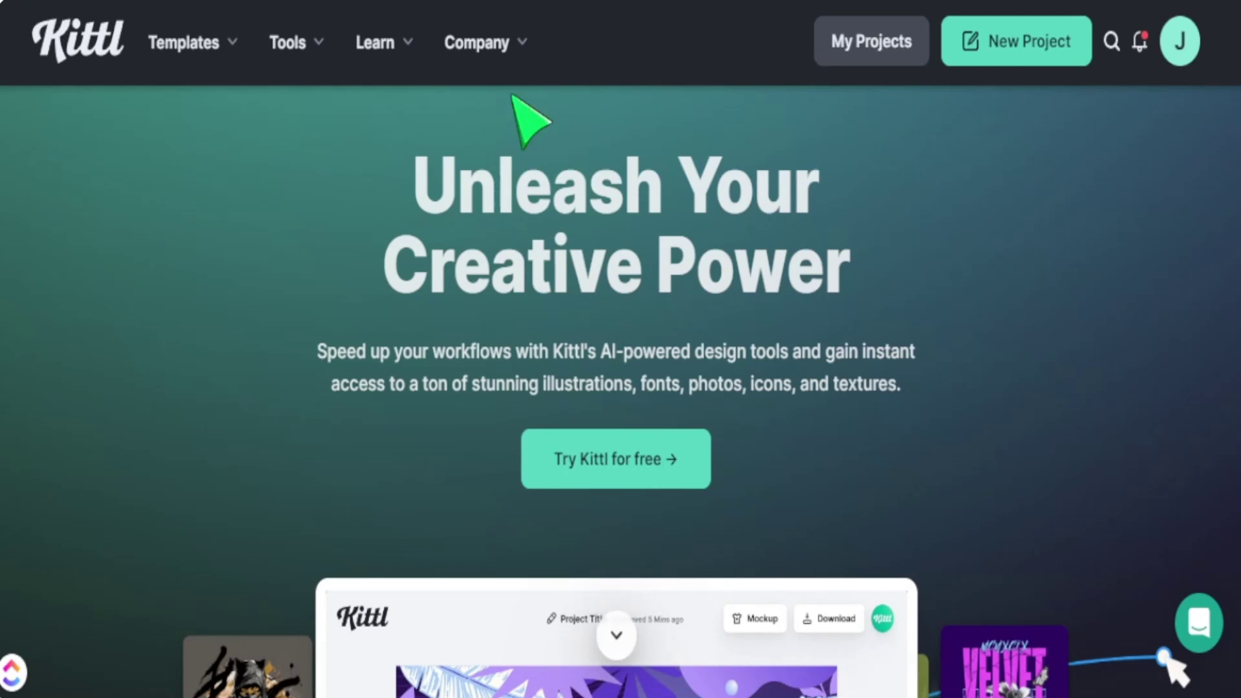
Step: Go to the Templates discovery page from the top navigation bar
mouse_move(201, 39)
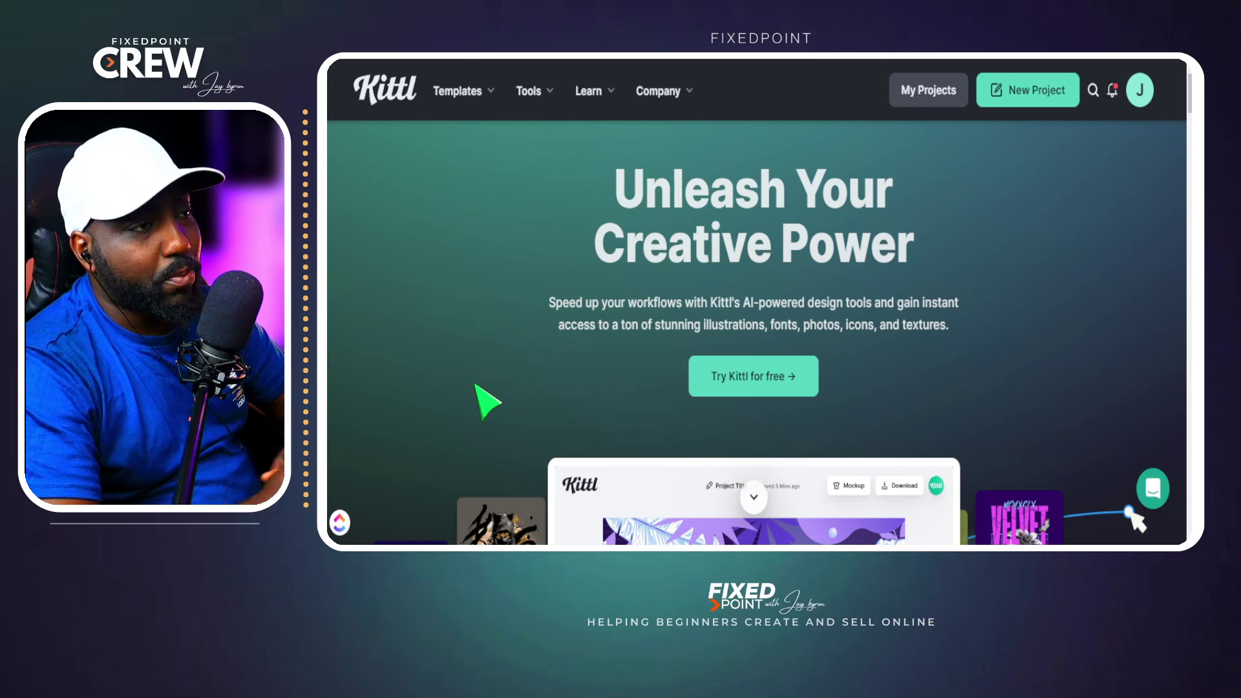
scroll(527, 324, down, 3)
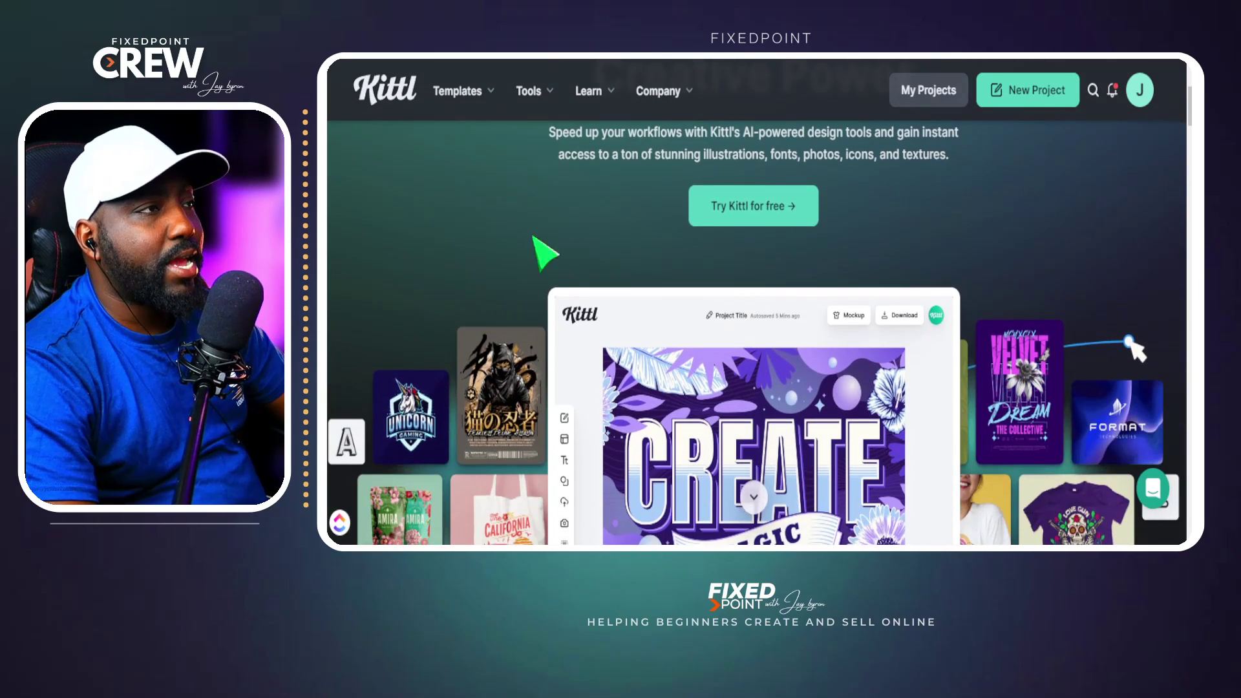
click(451, 97)
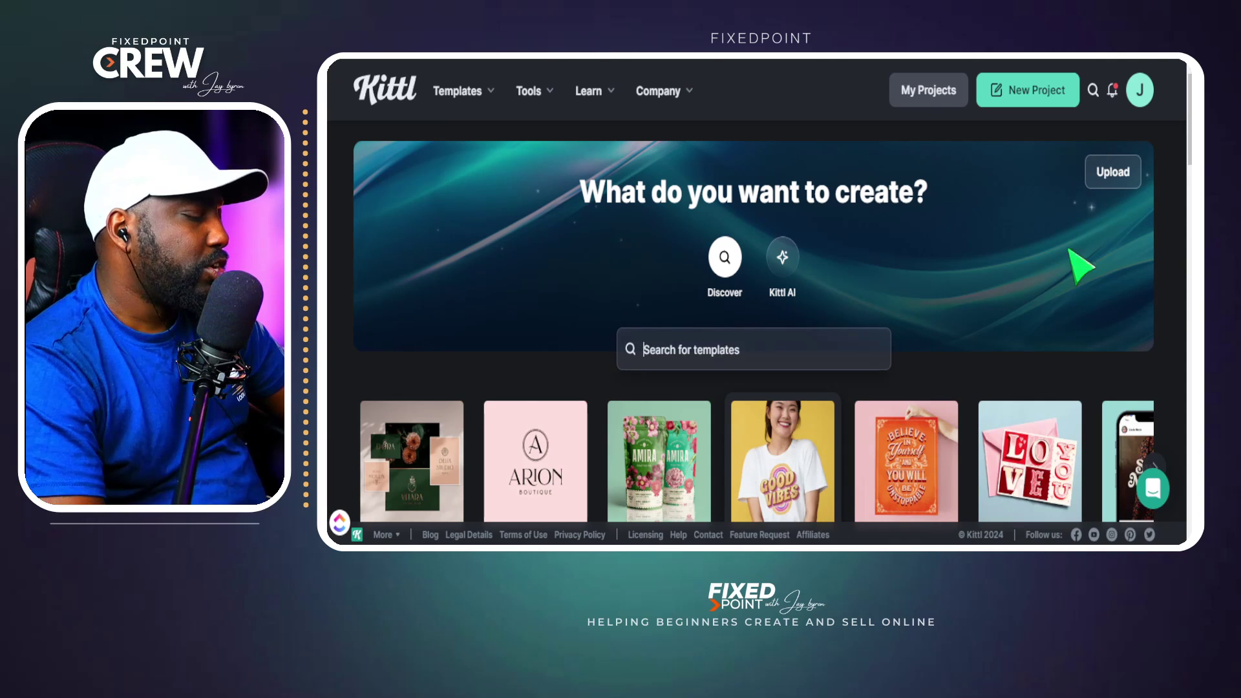
Step: Search the templates for 'Retro'
text(Retro)
key(Return)
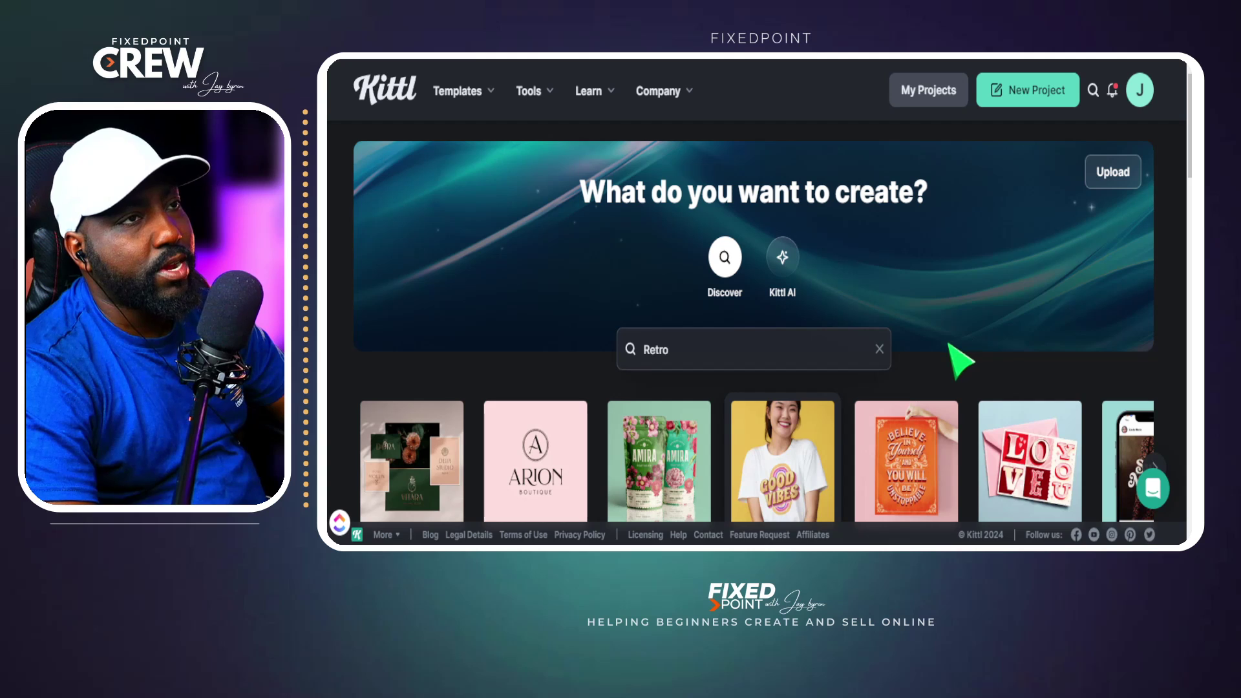
scroll(950, 349, down, 6)
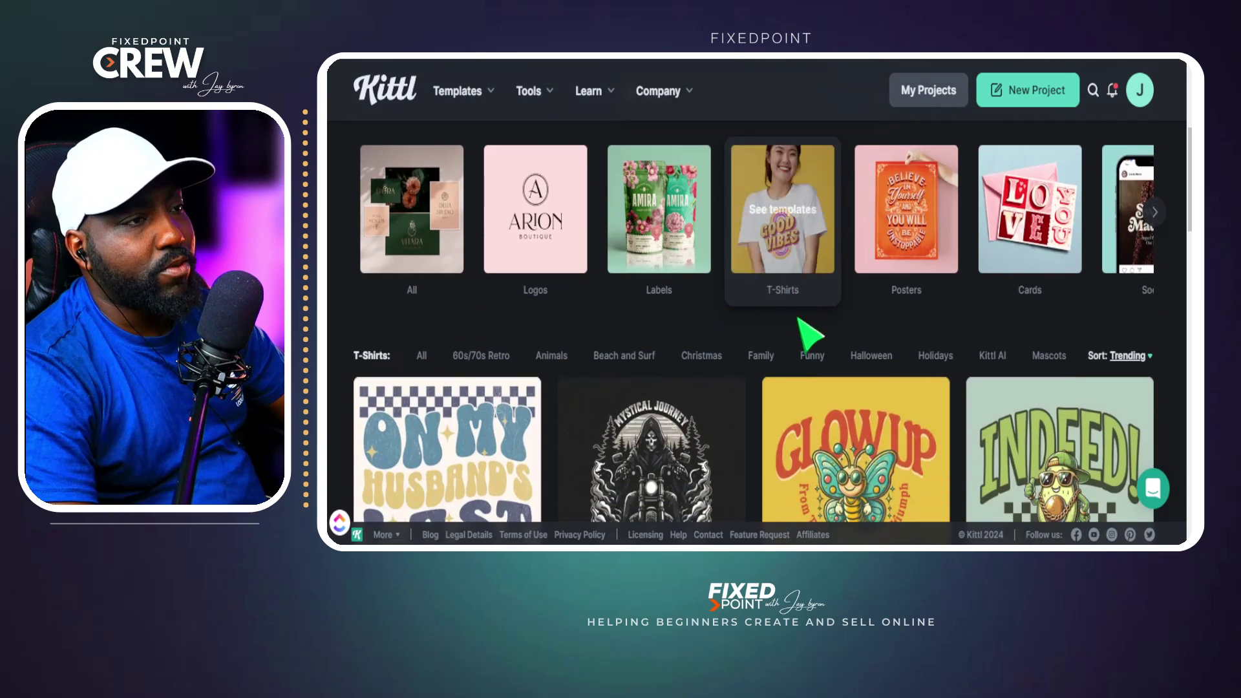
scroll(786, 346, down, 3)
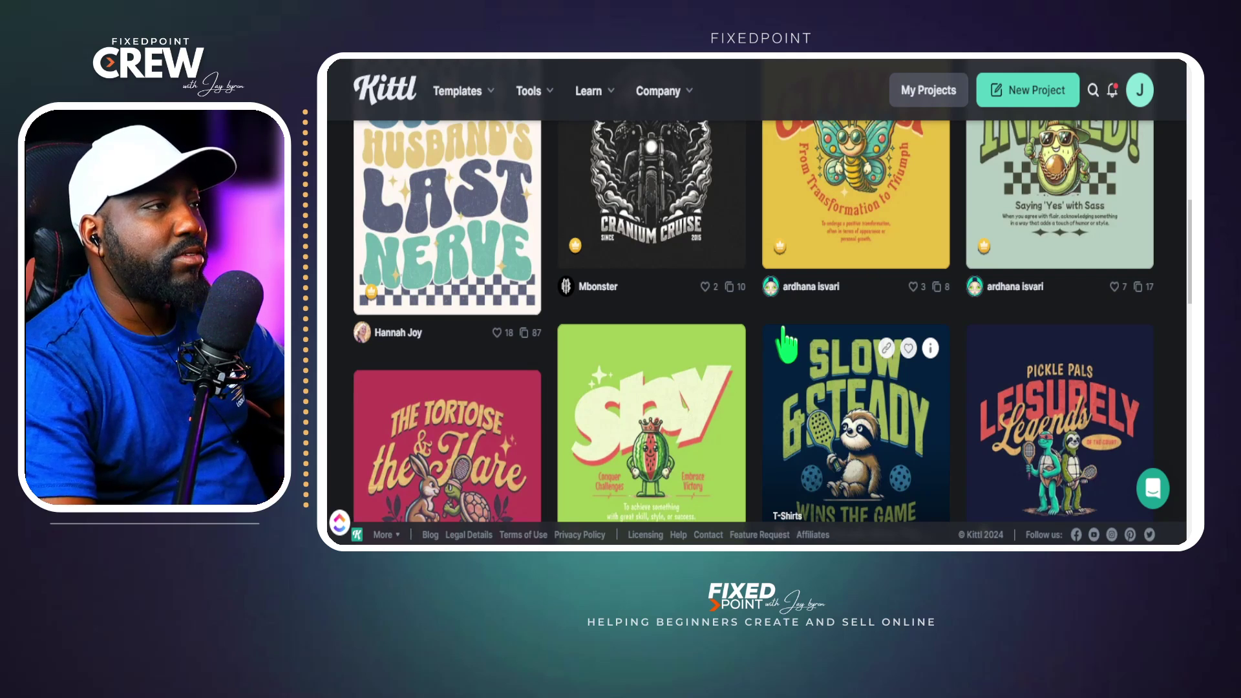
scroll(508, 407, up, 2)
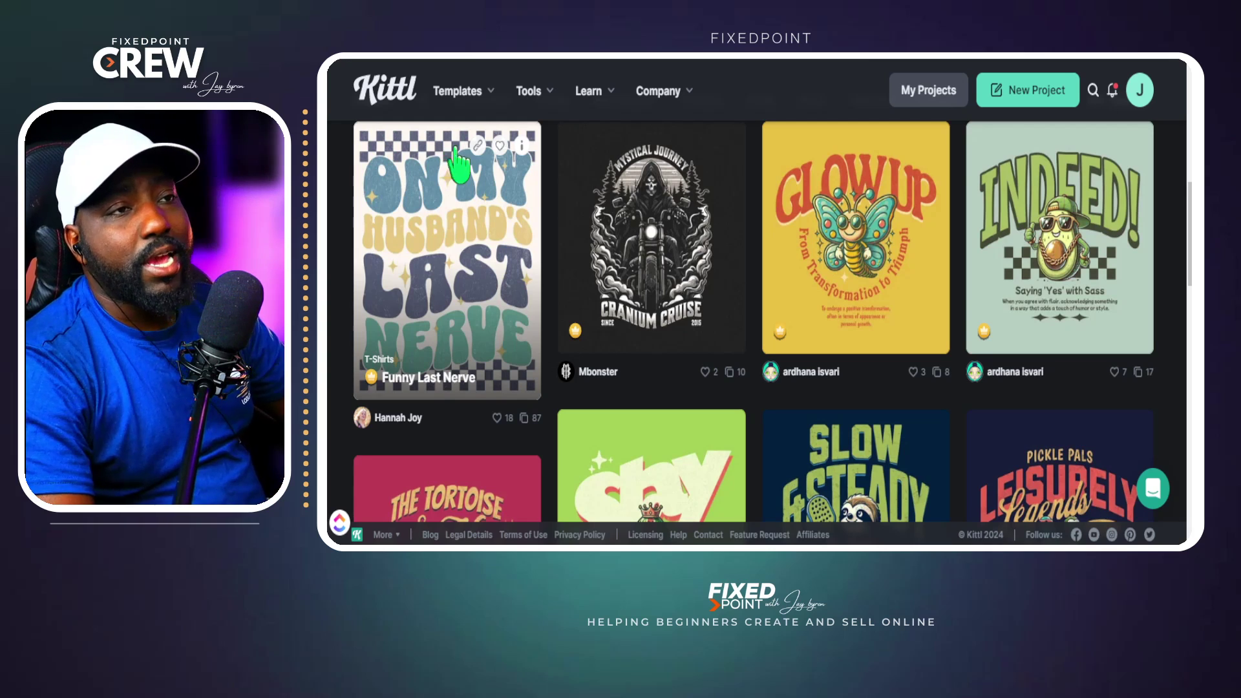
Step: Scroll through the trending retro T-shirt template designs
scroll(784, 233, down, 8)
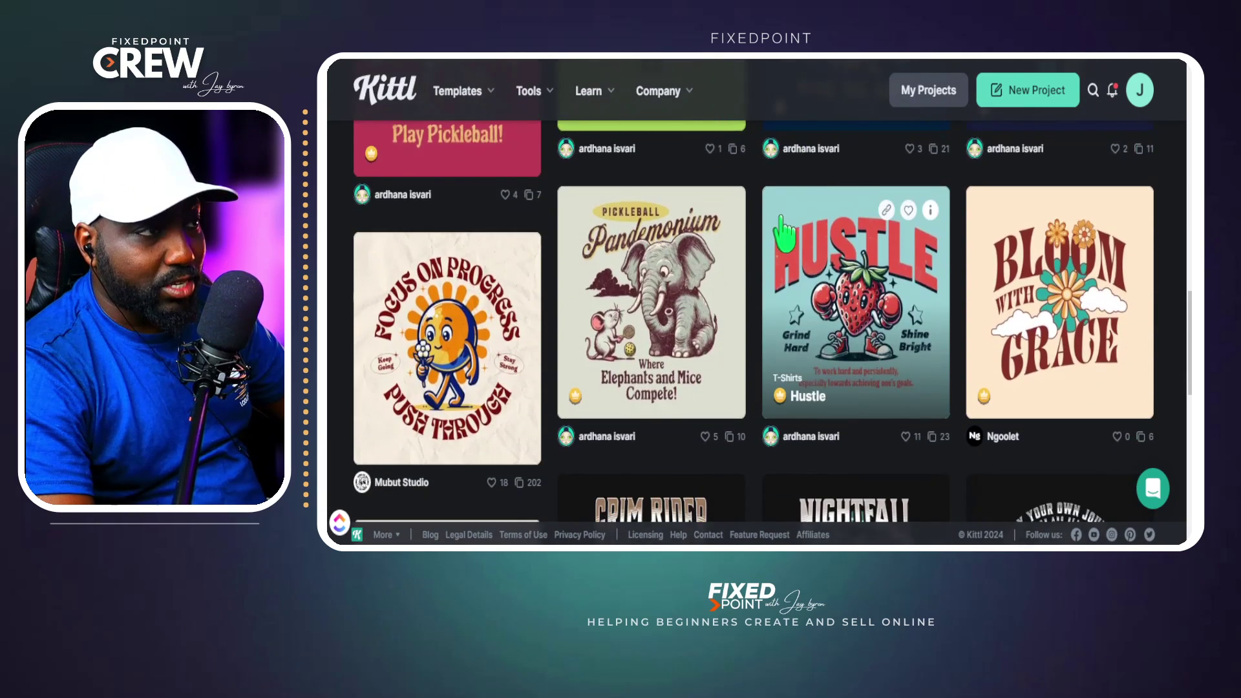
scroll(784, 232, down, 4)
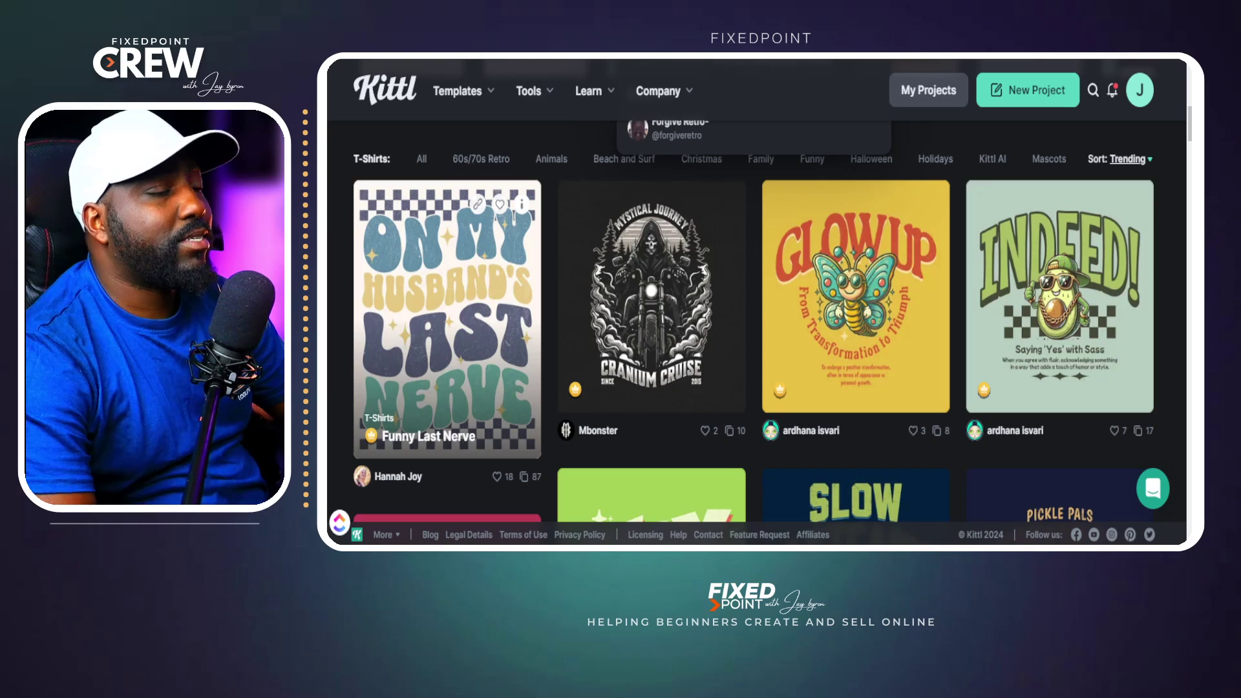
scroll(856, 420, down, 5)
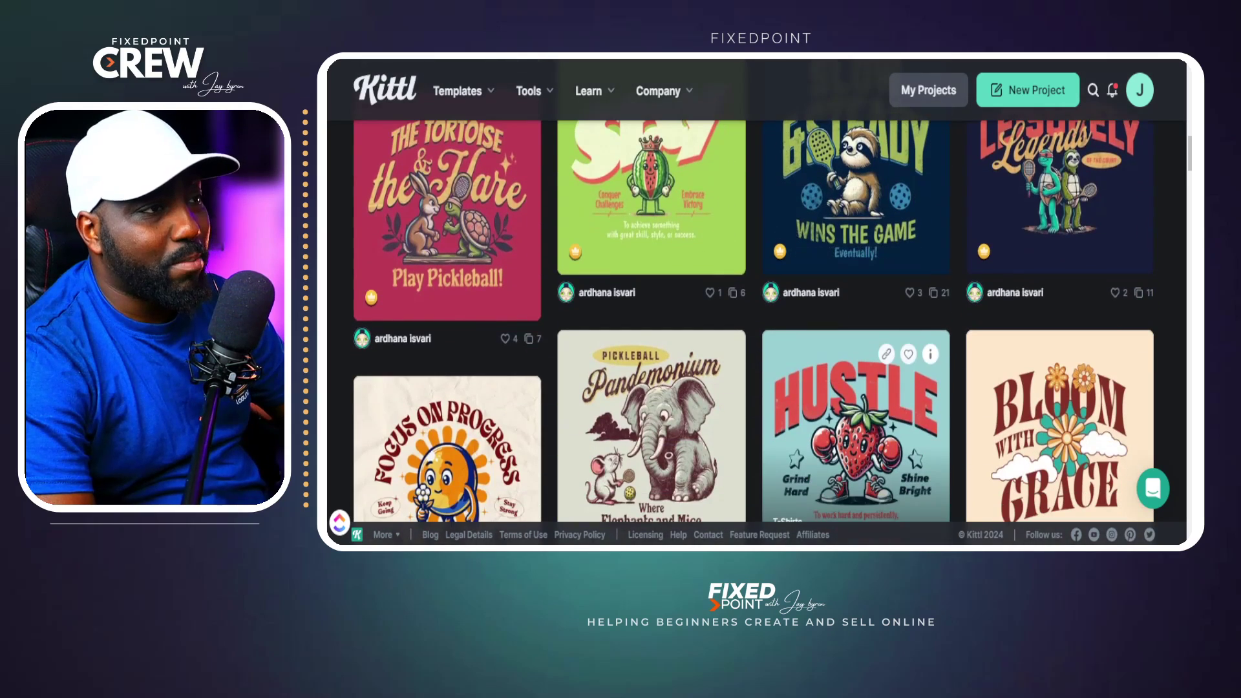
scroll(856, 375, down, 10)
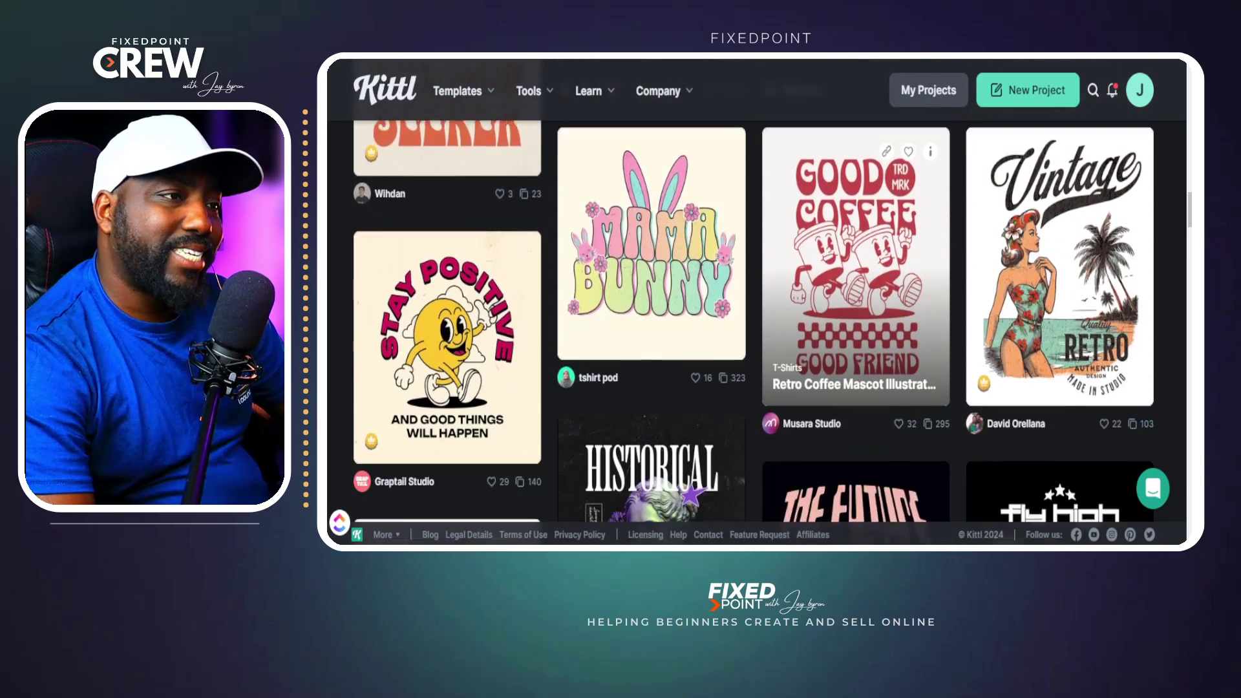
scroll(856, 290, down, 2)
scroll(855, 291, down, 7)
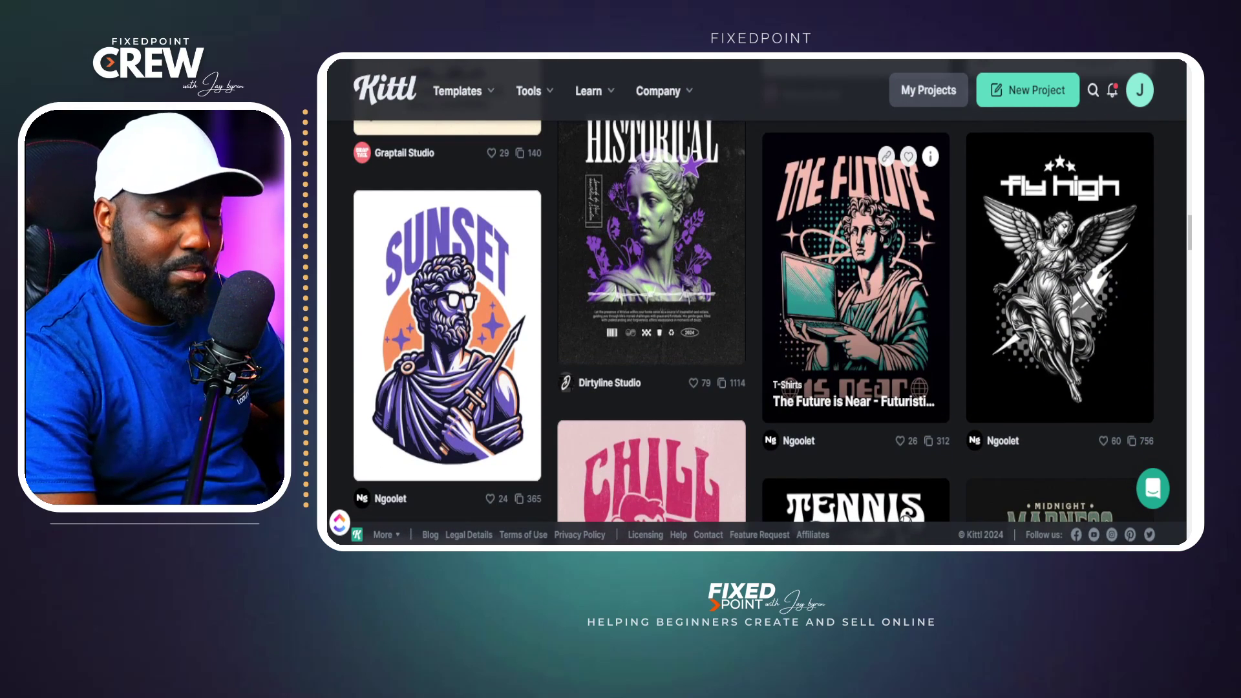
scroll(856, 291, down, 9)
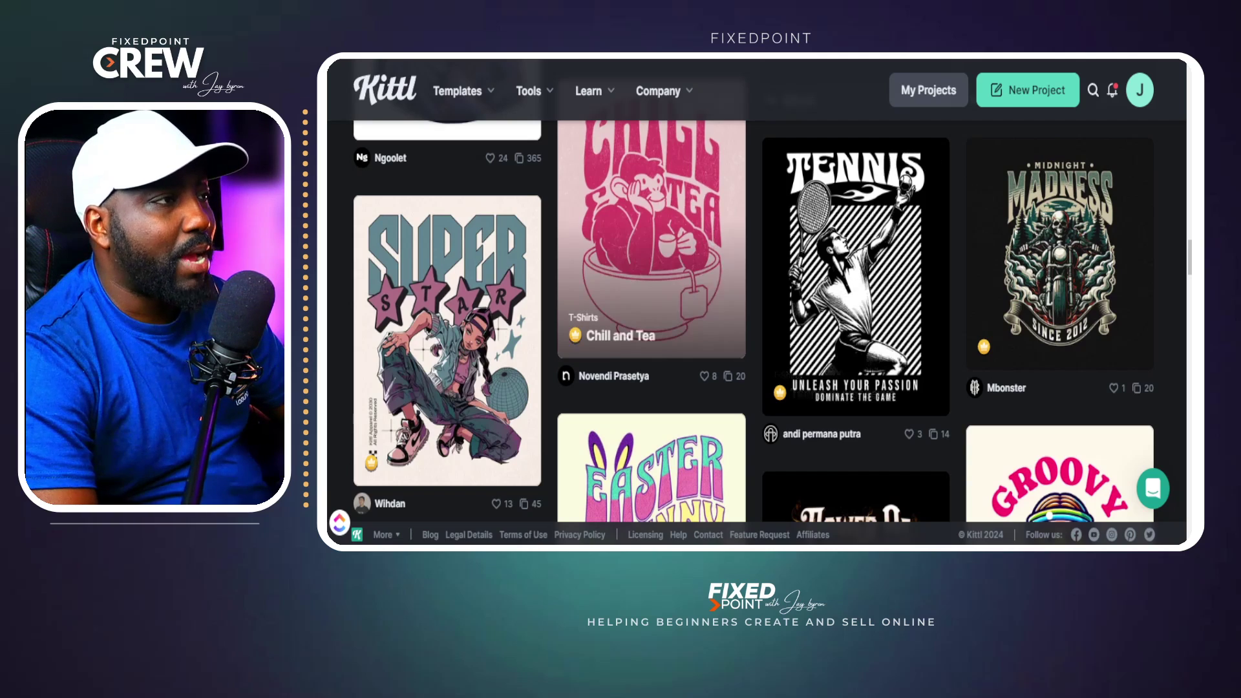
scroll(856, 291, up, 20)
scroll(856, 291, up, 20)
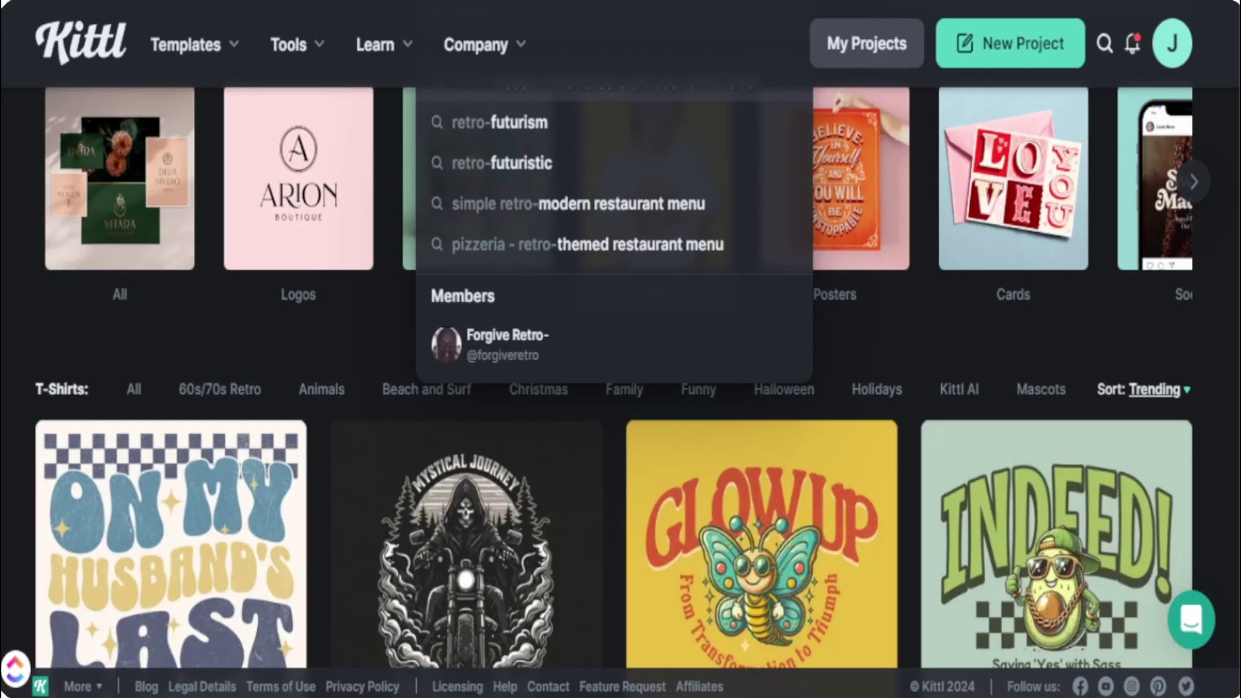
Step: Preview the Funny Last Nerve template, close it, and scroll down to the Easter Bunny card
click(446, 421)
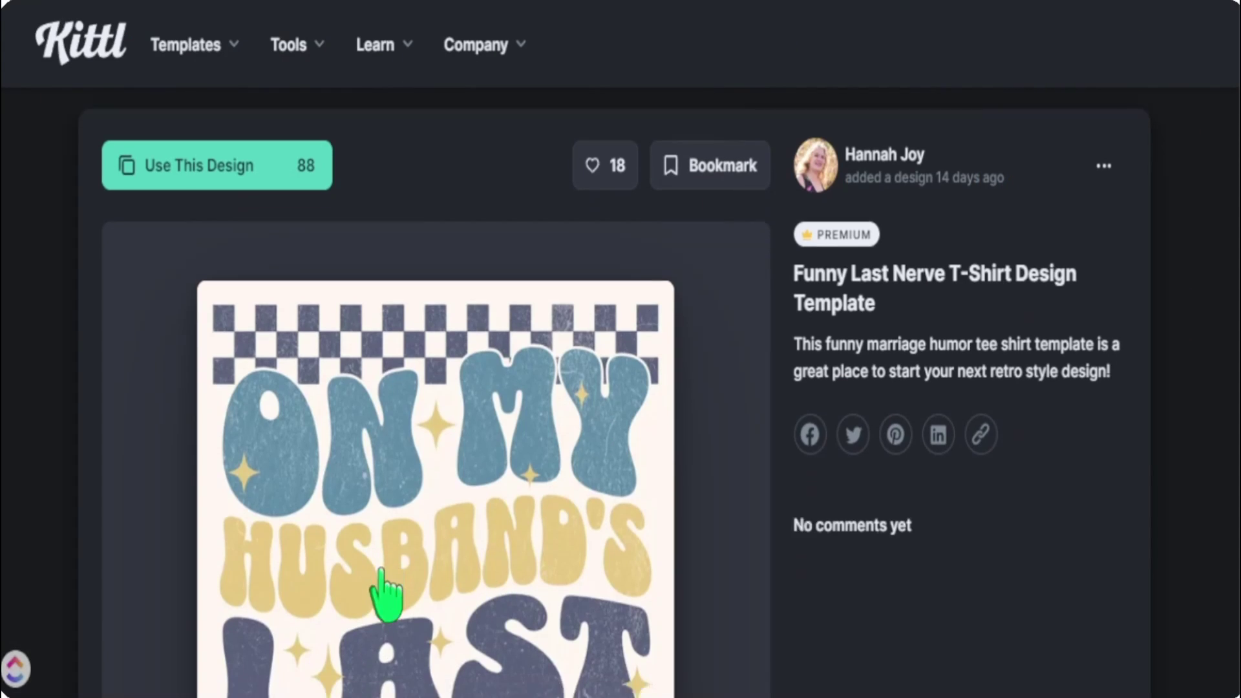
scroll(596, 476, down, 4)
key(Escape)
scroll(555, 485, down, 20)
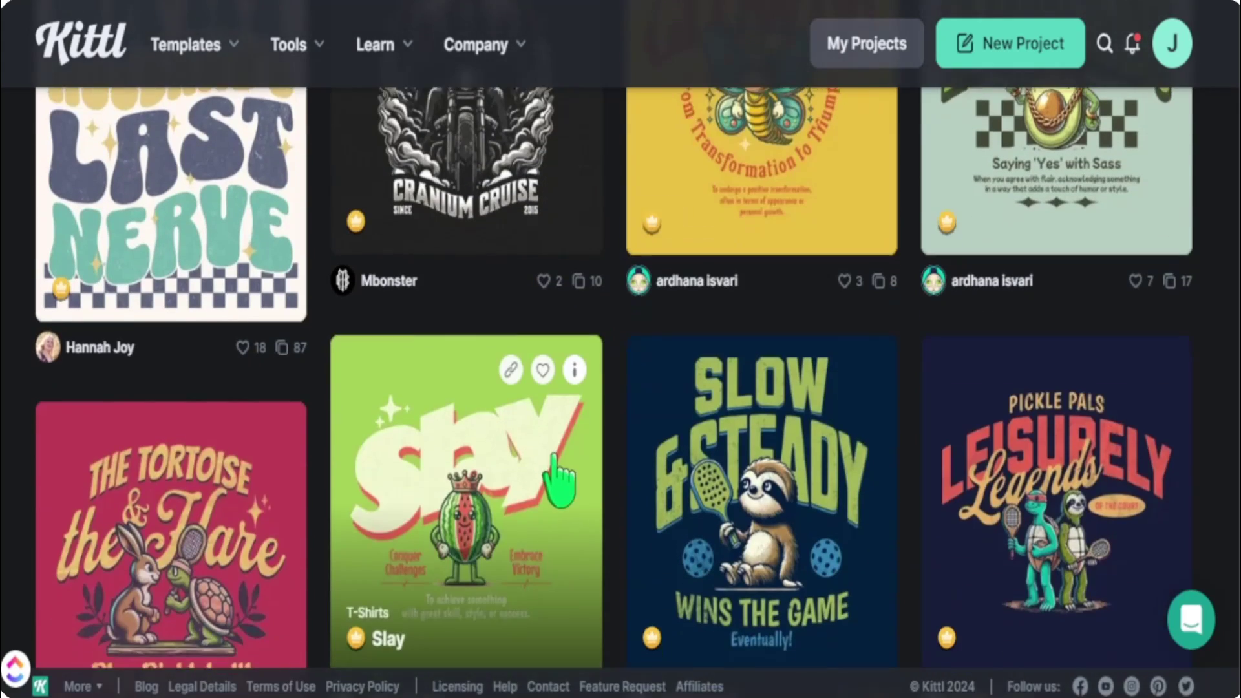
scroll(545, 478, down, 10)
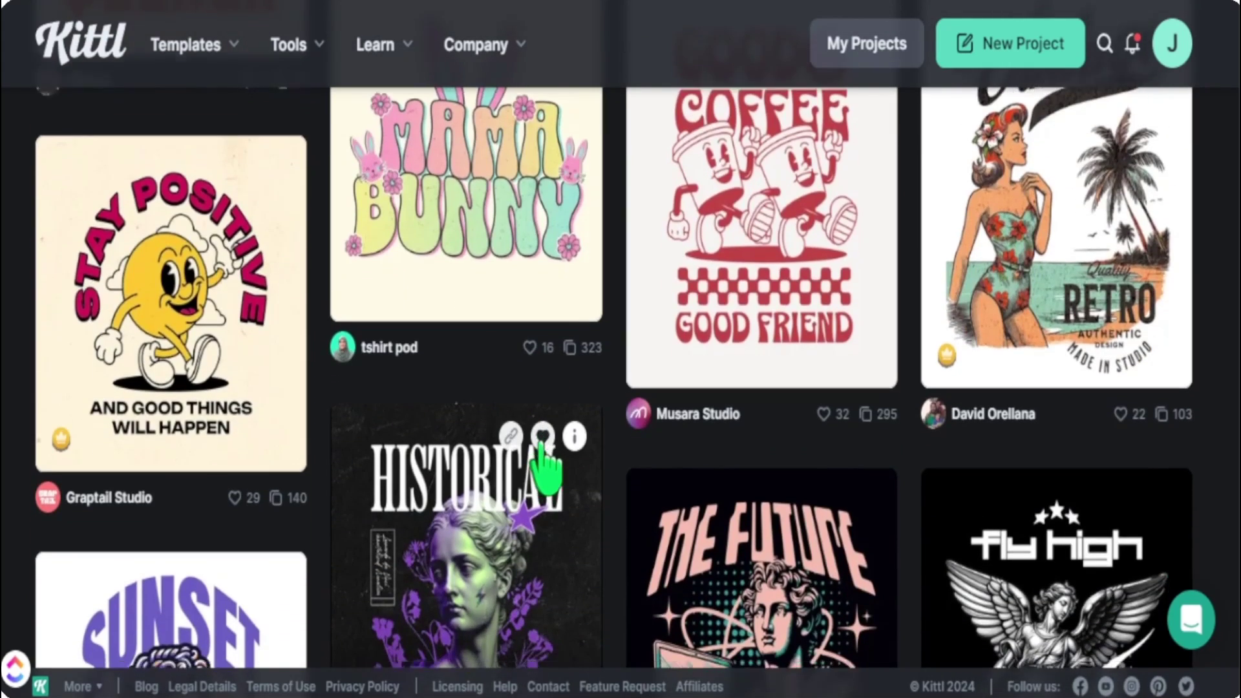
scroll(546, 462, up, 6)
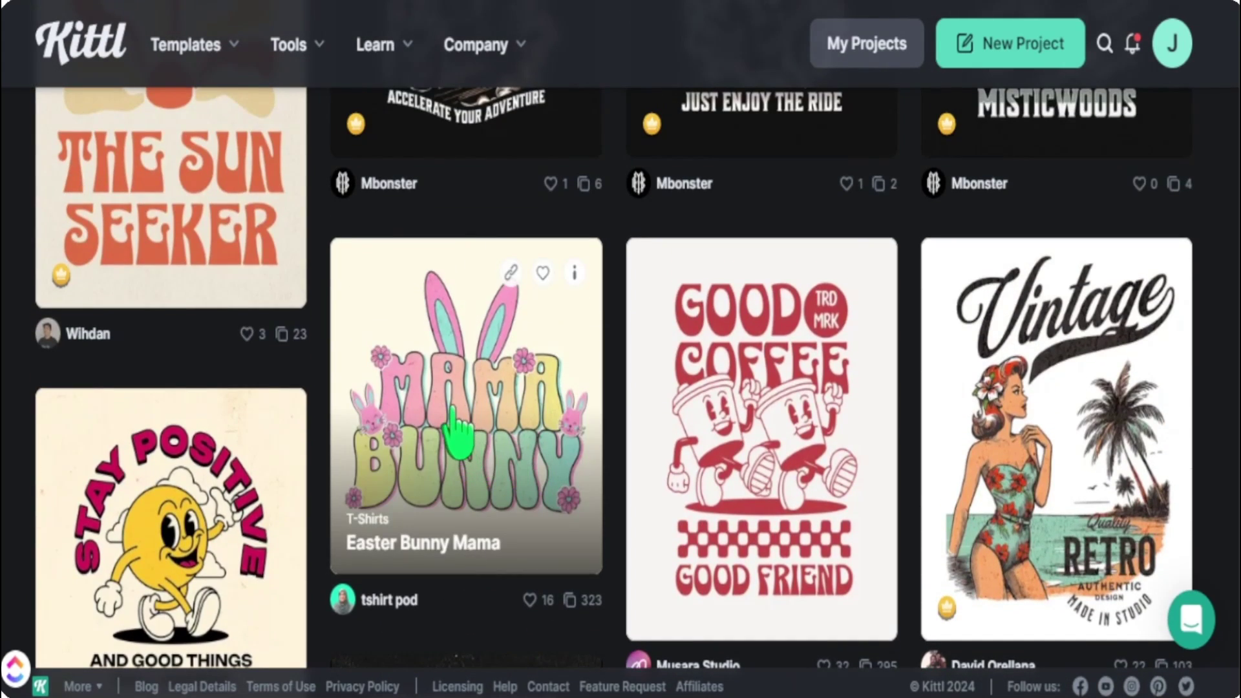
scroll(527, 457, down, 4)
scroll(524, 446, down, 15)
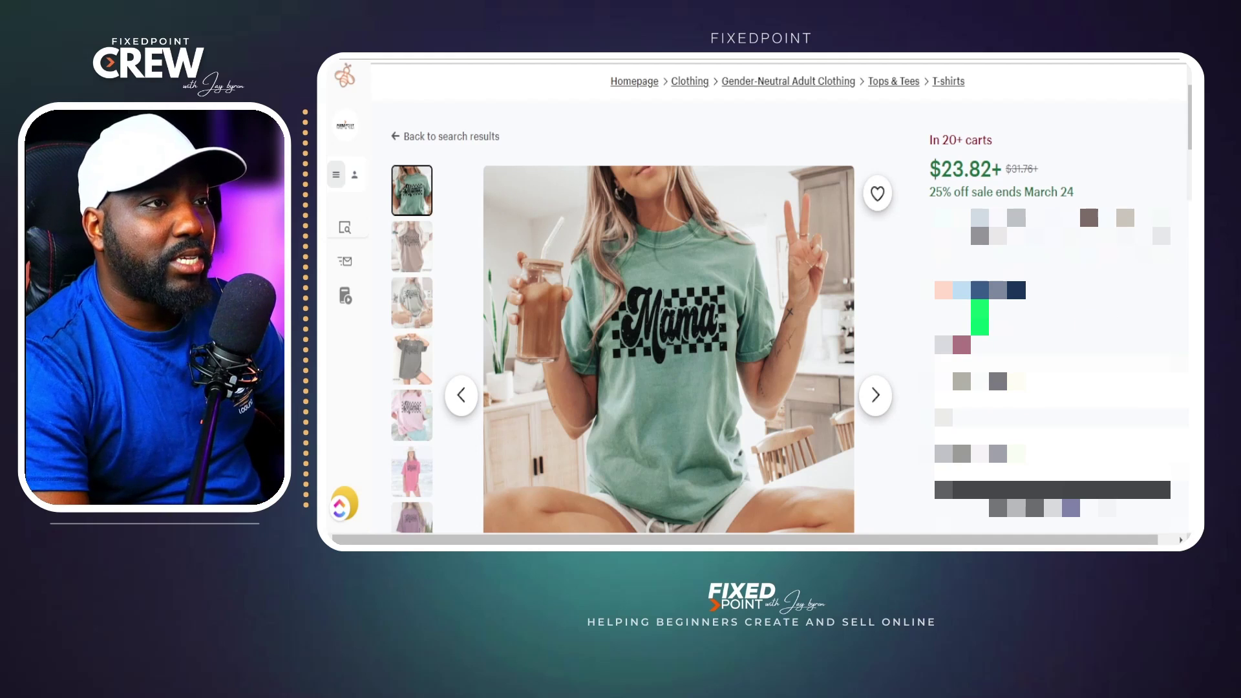
Step: Open the extension's Listing Details panel showing sales, revenue and reviews for the Mama T-shirt
click(979, 317)
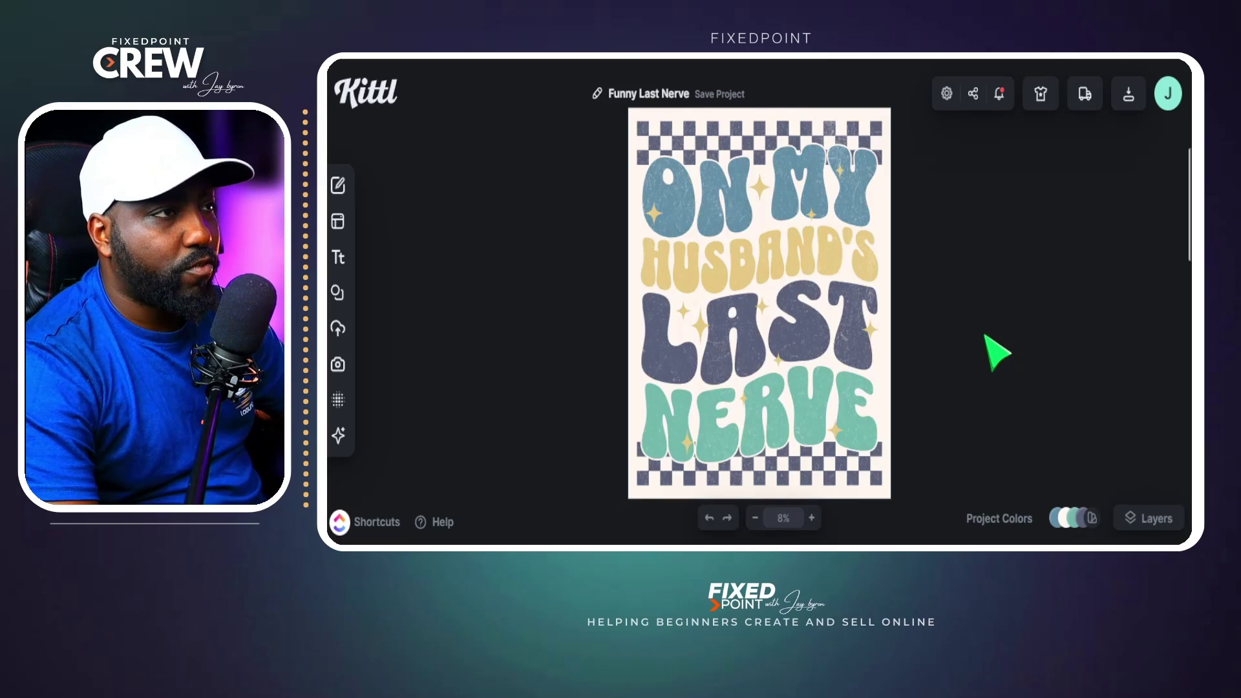
Step: Change the ON MY text to 'MAMA'
click(692, 189)
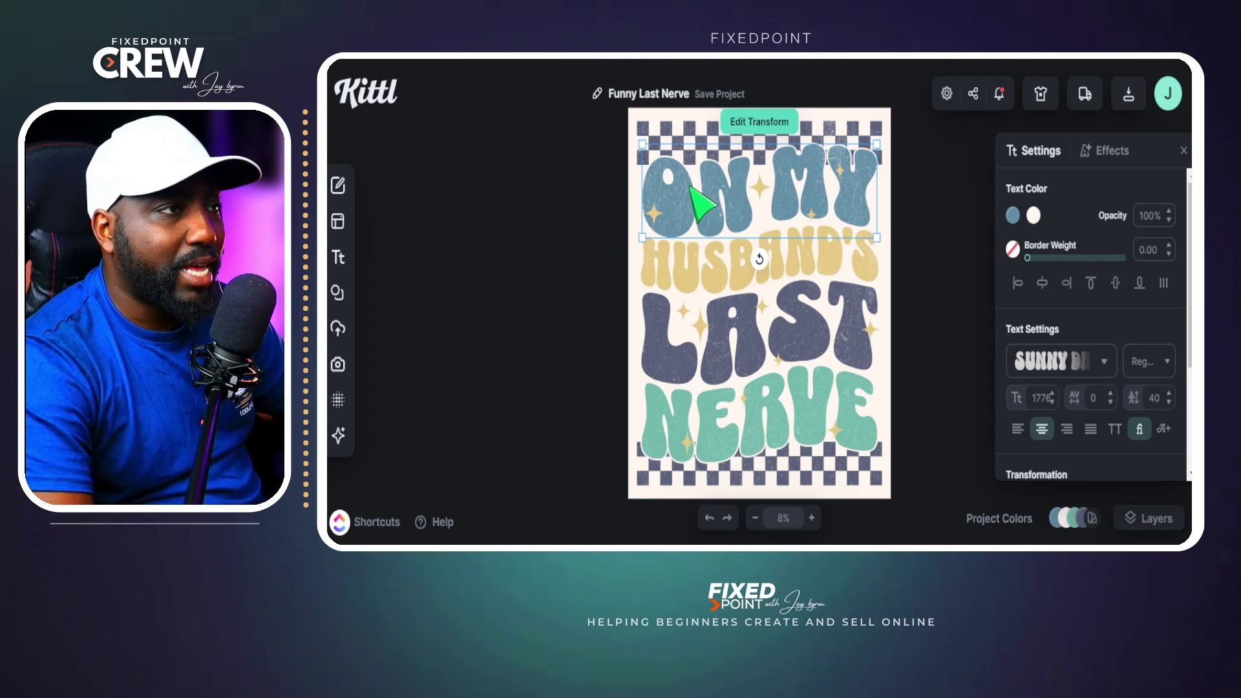
double_click(702, 203)
key(ctrl+a)
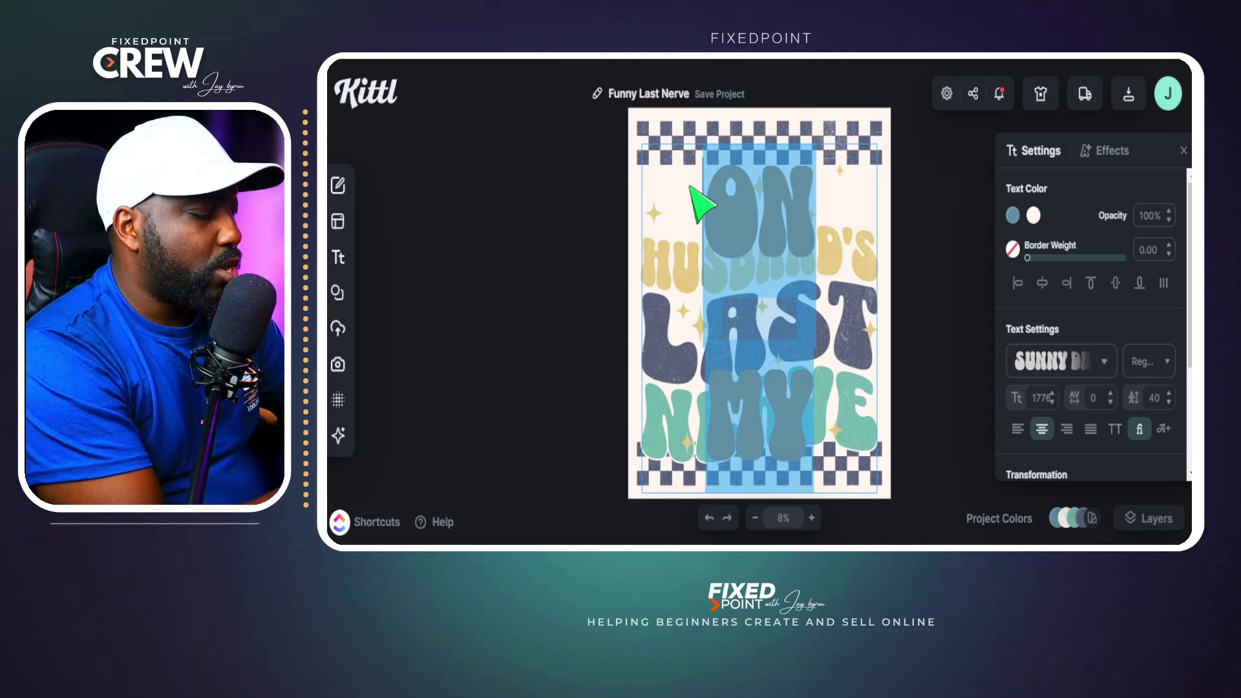
text(MAMA)
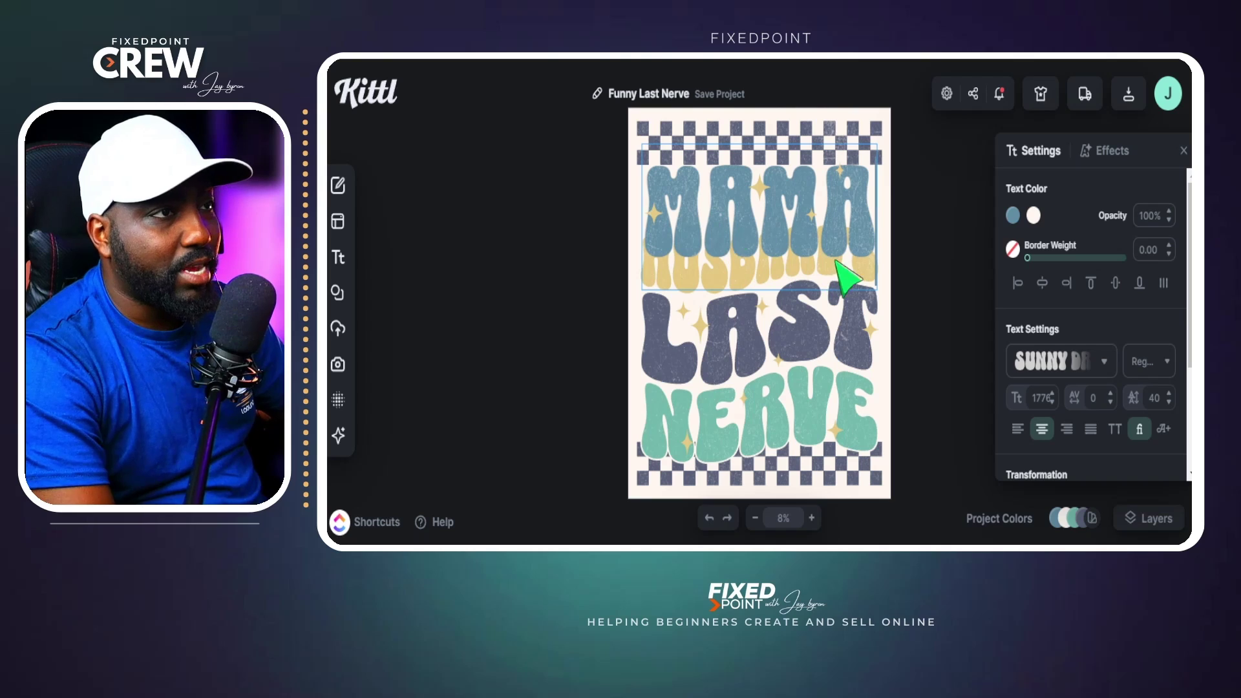
key(Escape)
Step: Change the HUSBAND'S text to 'MAMA'
double_click(711, 275)
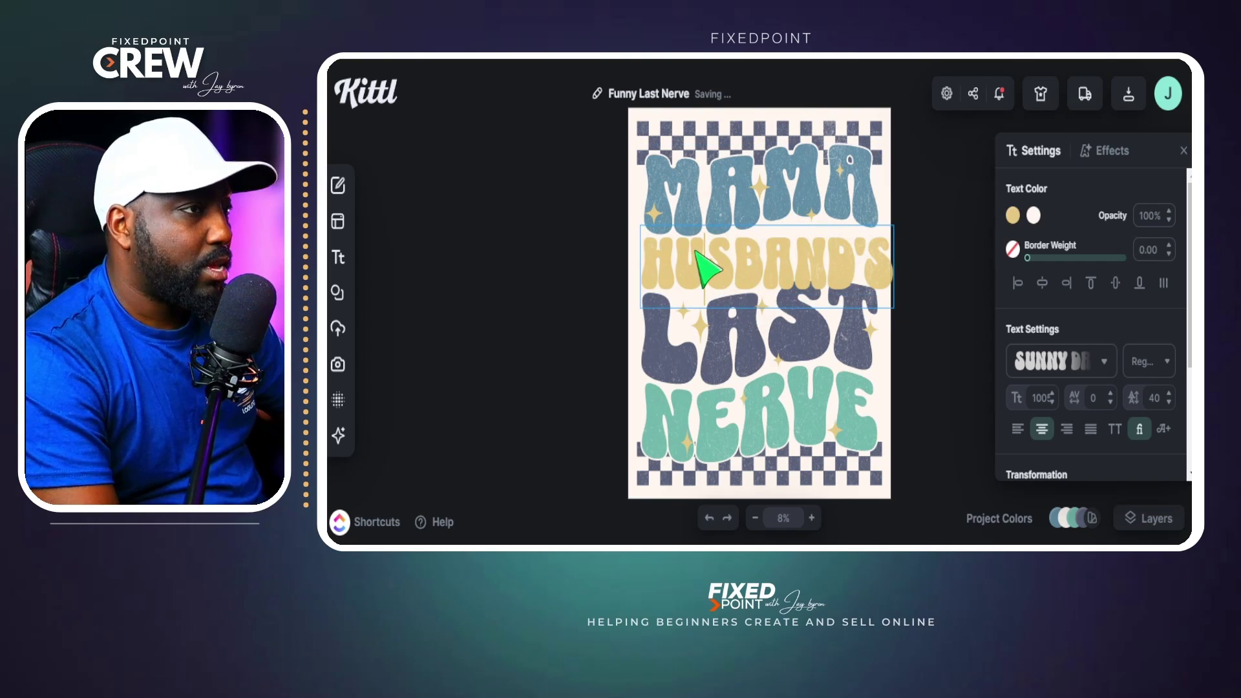
key(ctrl+a)
text(MAMA)
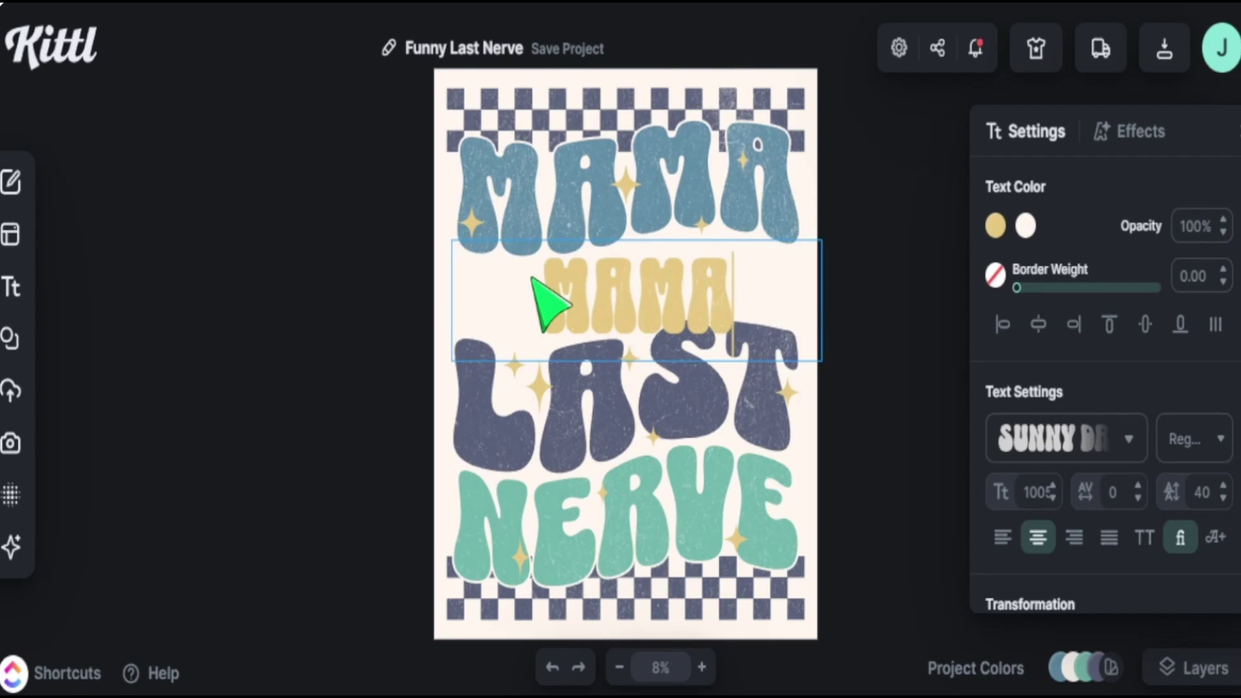
key(Escape)
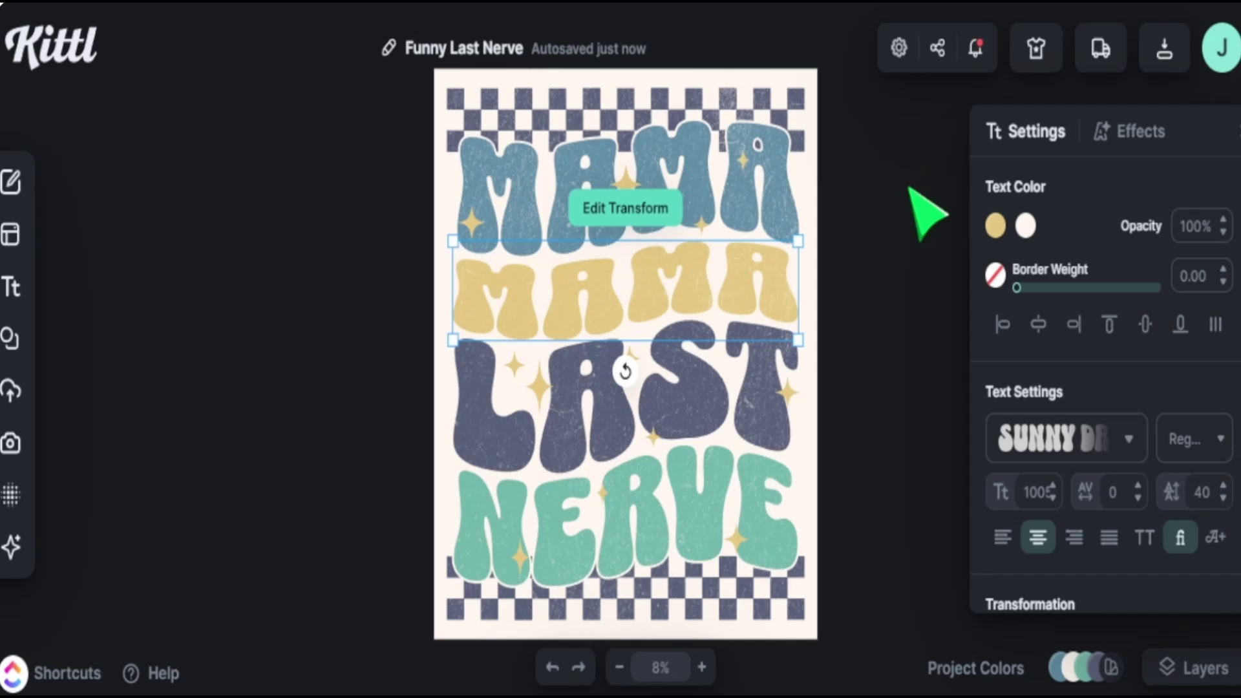
Step: Replace the LAST text with 'MAMA' (first trying 'MOTHER')
click(543, 421)
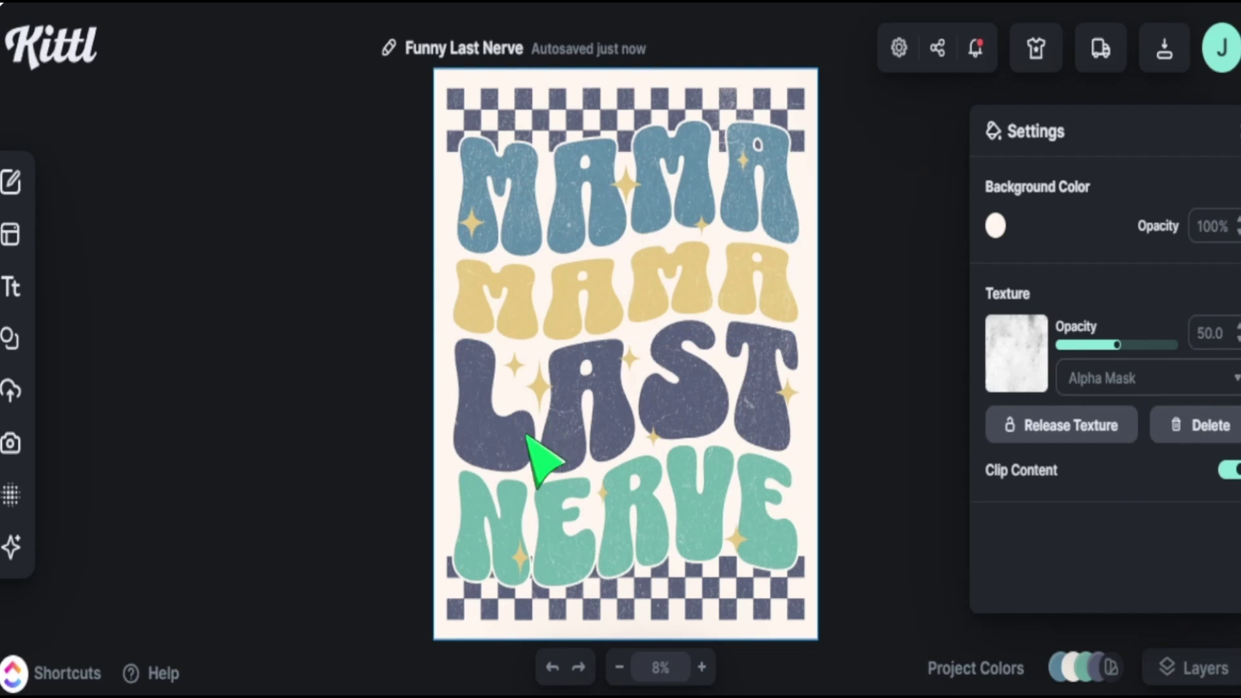
click(508, 456)
double_click(491, 437)
key(ctrl+a)
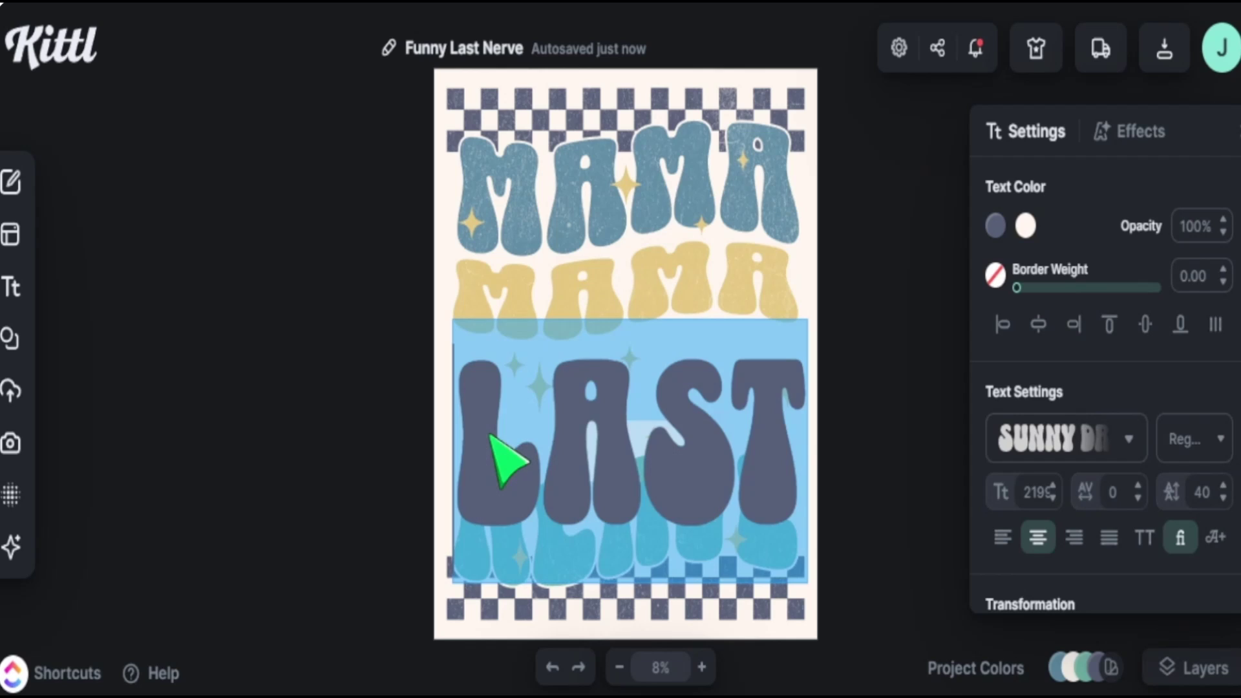
text(MOTHER)
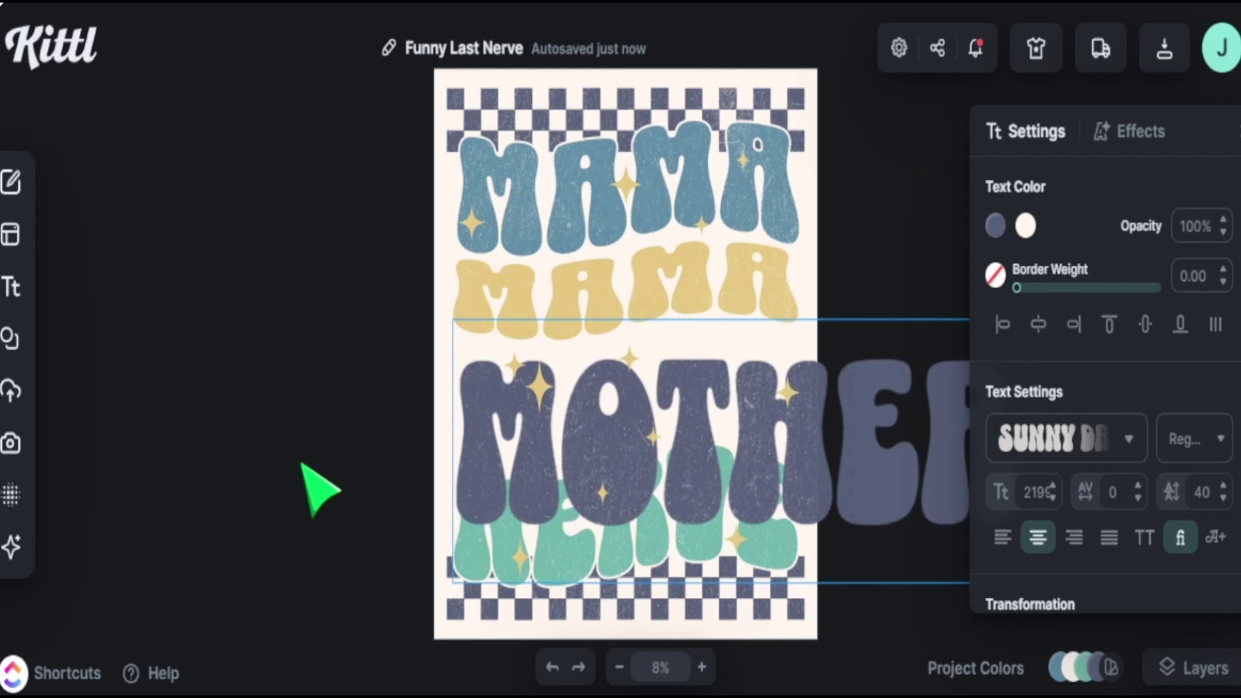
click(319, 490)
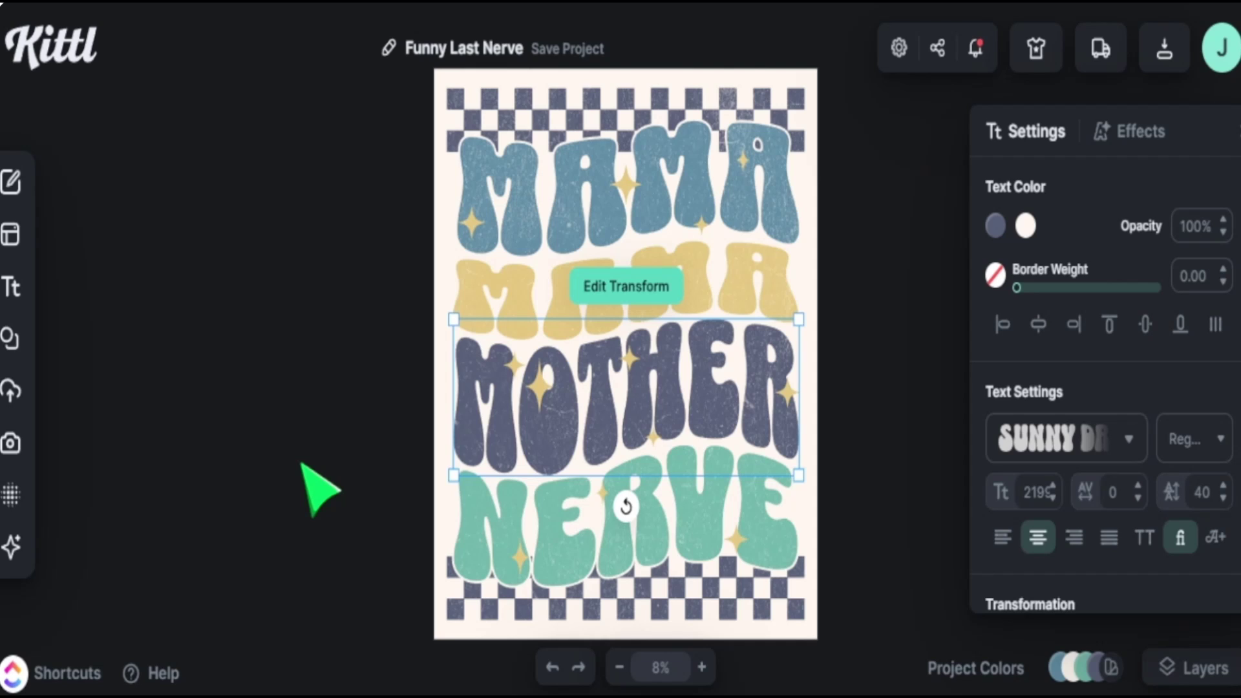
double_click(479, 446)
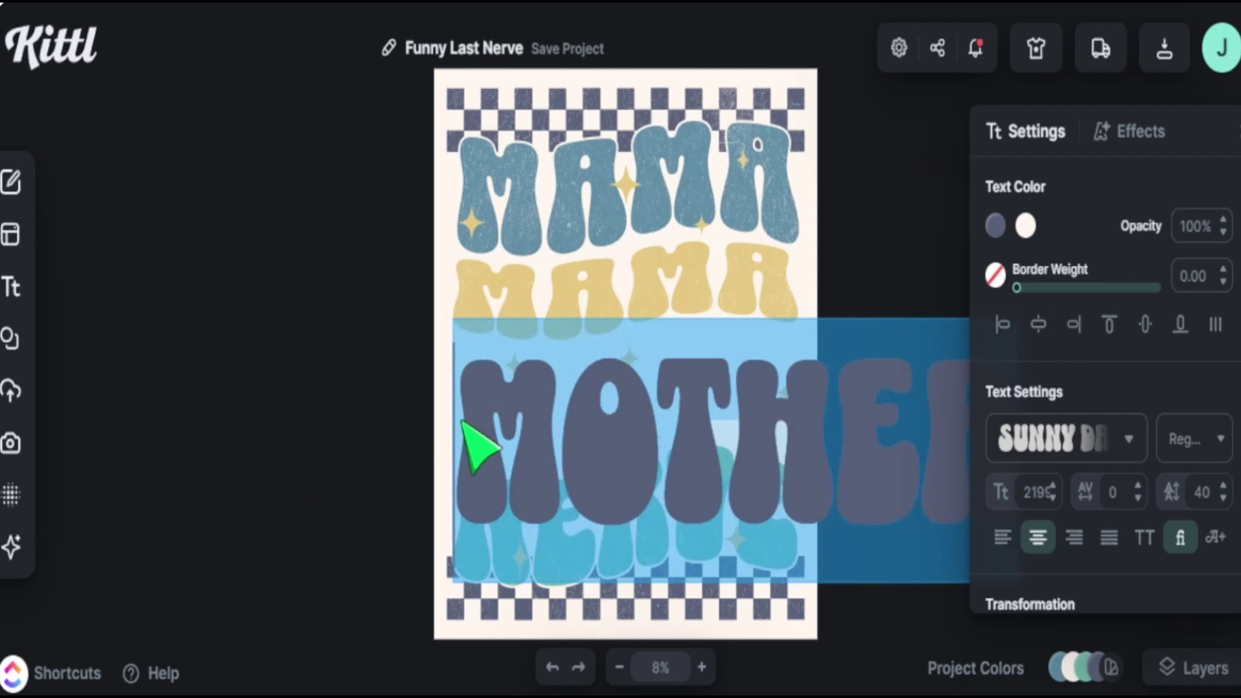
text(MAMA)
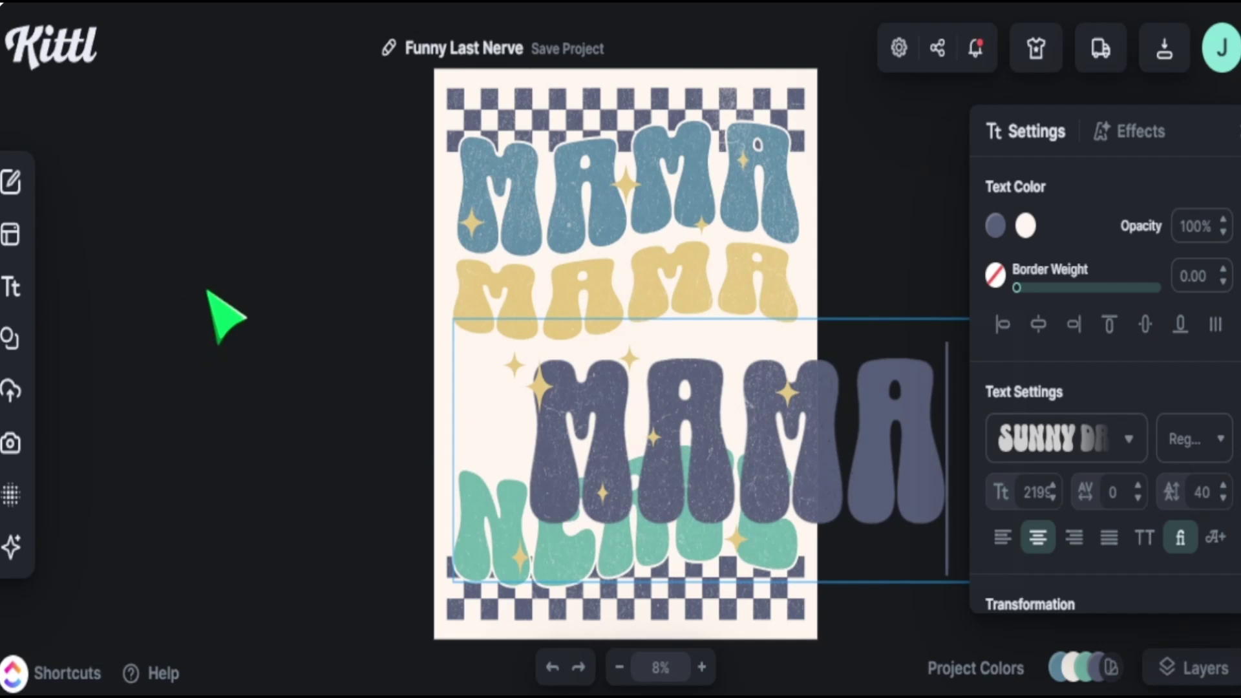
click(228, 313)
Step: Change the bottom NERVE text to 'MAMA'
click(506, 539)
double_click(506, 539)
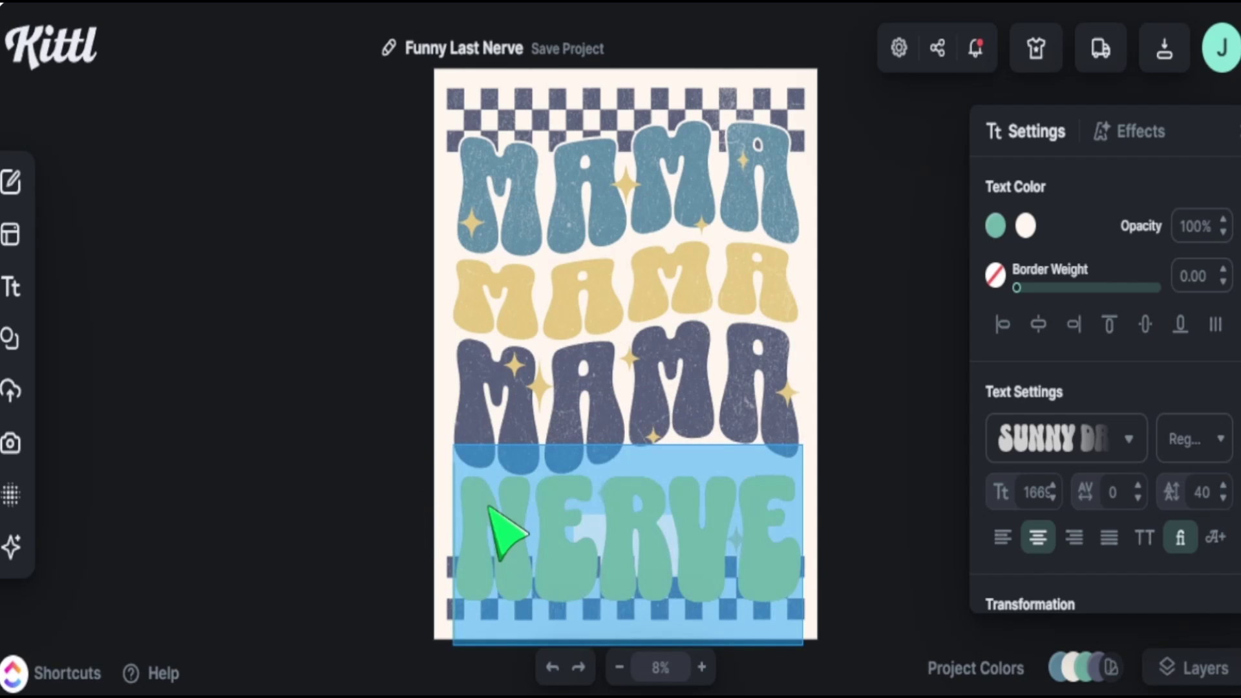
text(MAMA)
click(317, 436)
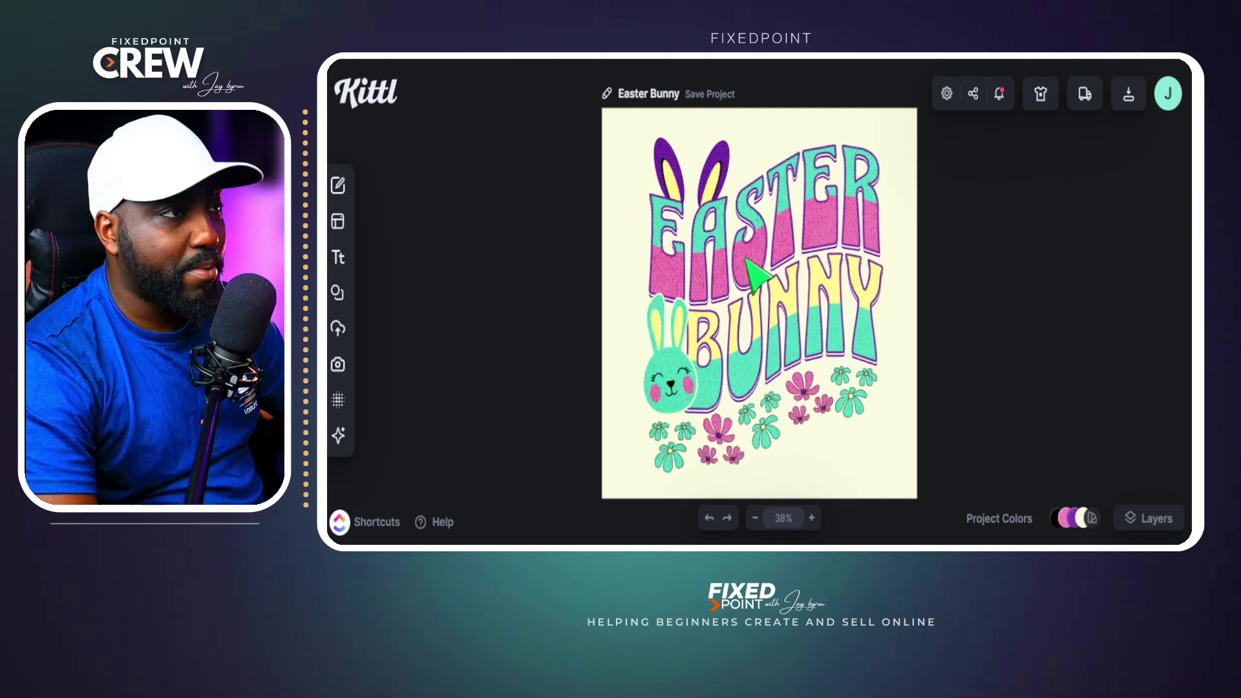
Step: Select the flower group in the Easter Bunny design and copy it
click(719, 236)
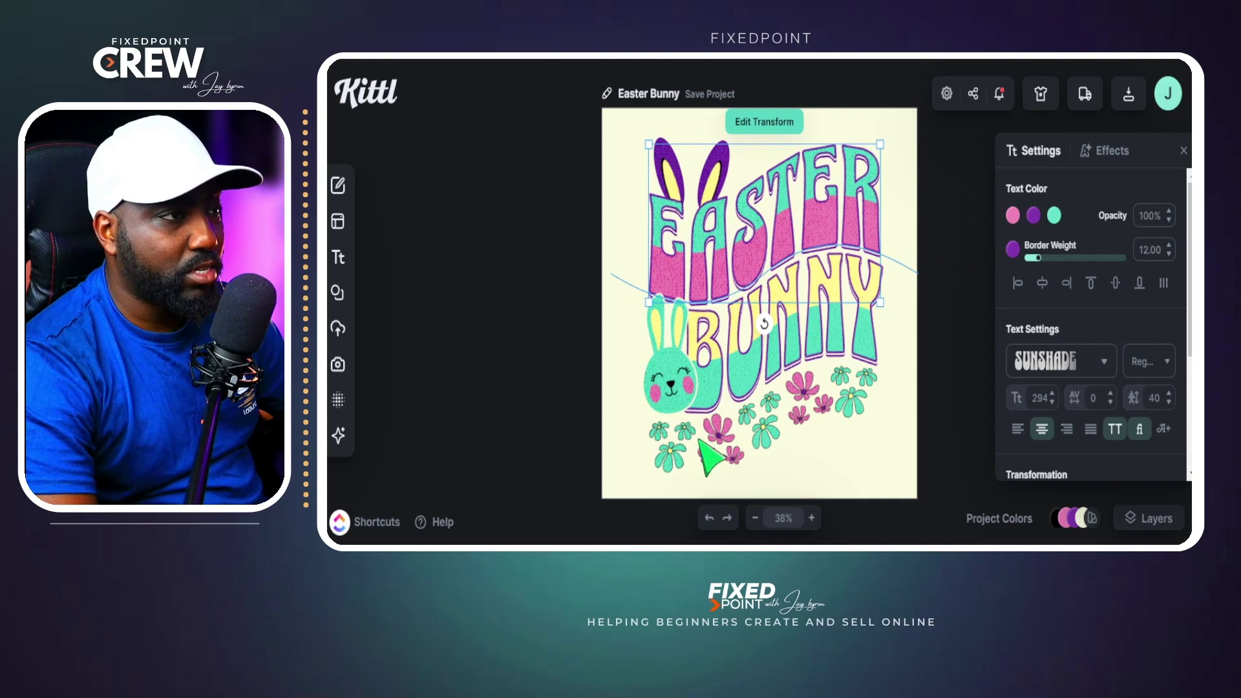
click(699, 464)
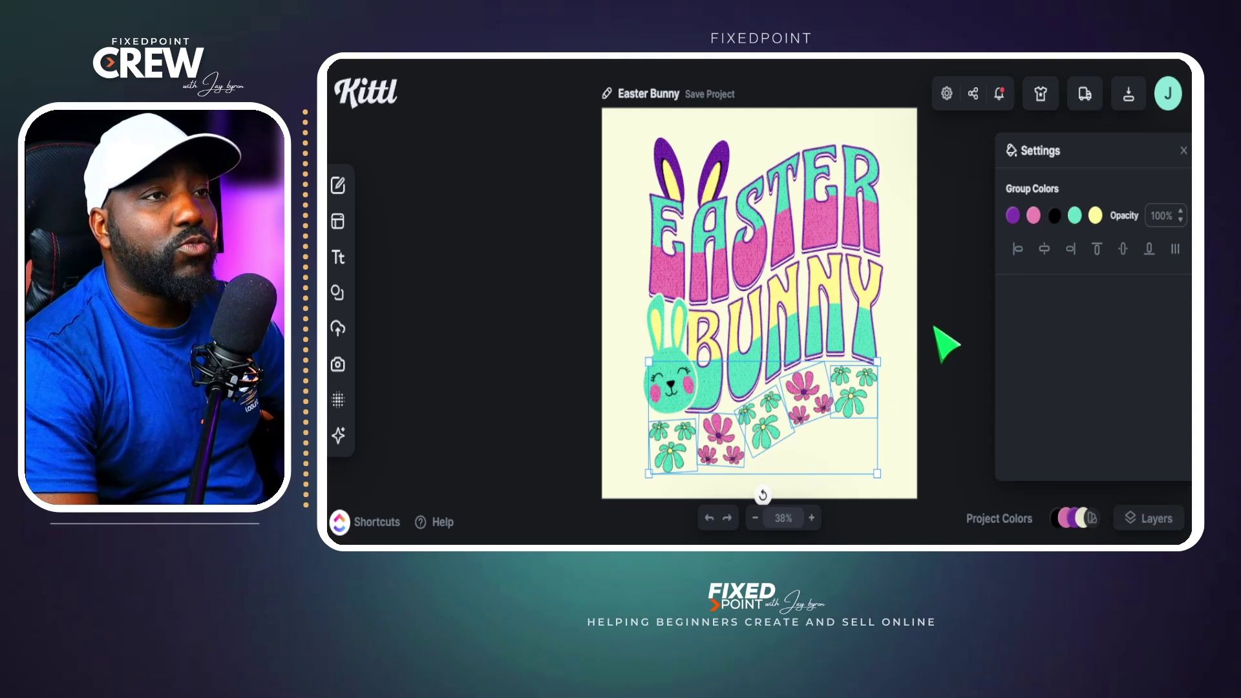
mouse_move(762, 423)
mouse_down()
mouse_move(742, 439)
mouse_move(773, 437)
mouse_up()
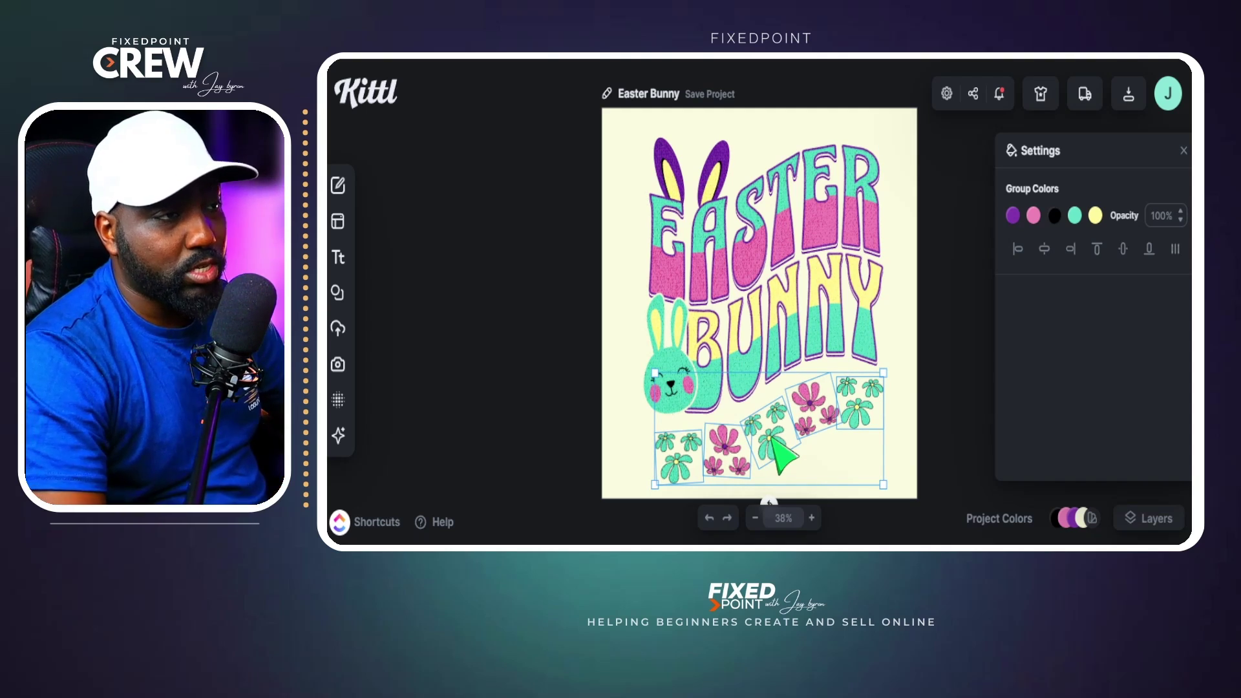
mouse_move(772, 437)
mouse_down()
mouse_move(814, 427)
mouse_move(777, 442)
mouse_move(790, 439)
mouse_up()
right_click(790, 437)
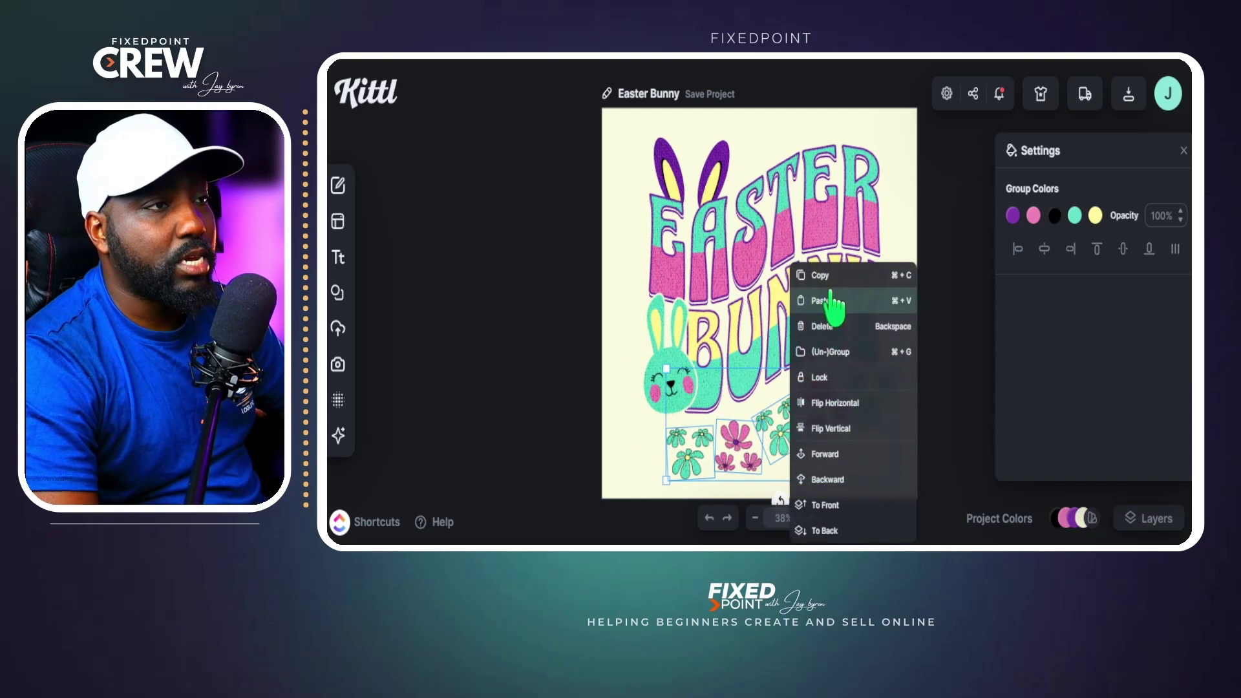
click(813, 275)
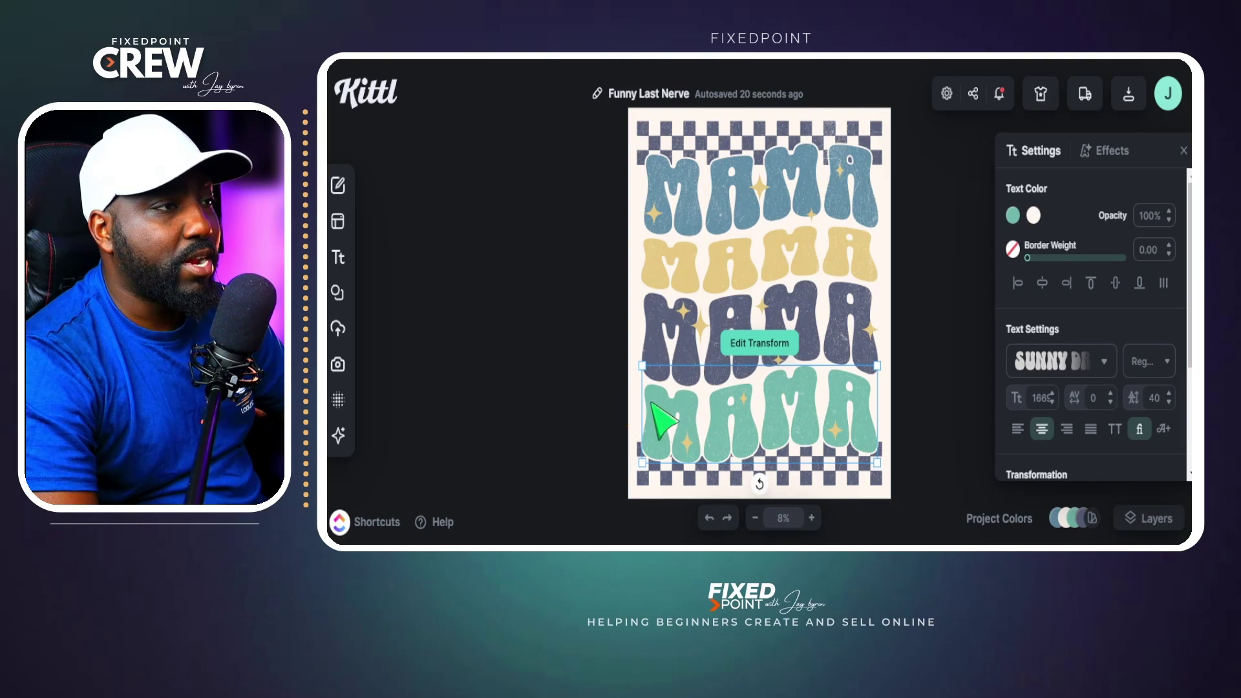
Step: Paste the Easter Bunny flower group into the MAMA project and scale it up left of the artboard
right_click(666, 420)
click(686, 300)
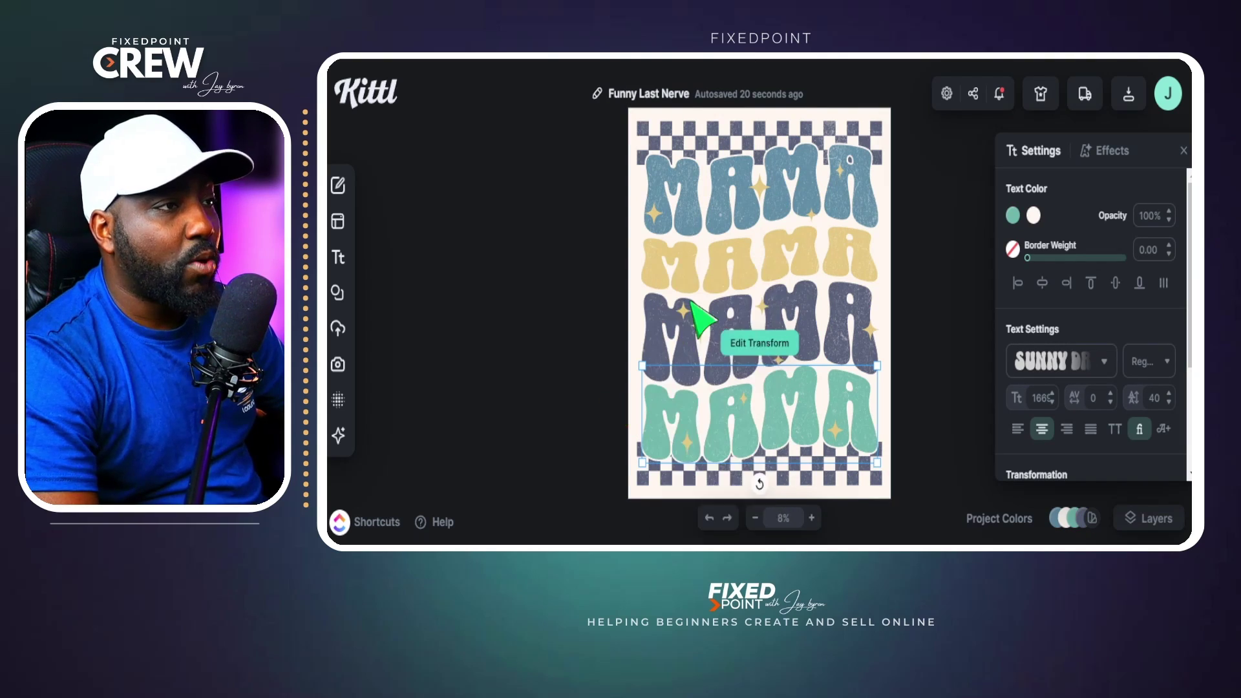
drag(643, 177, 670, 238)
click(651, 183)
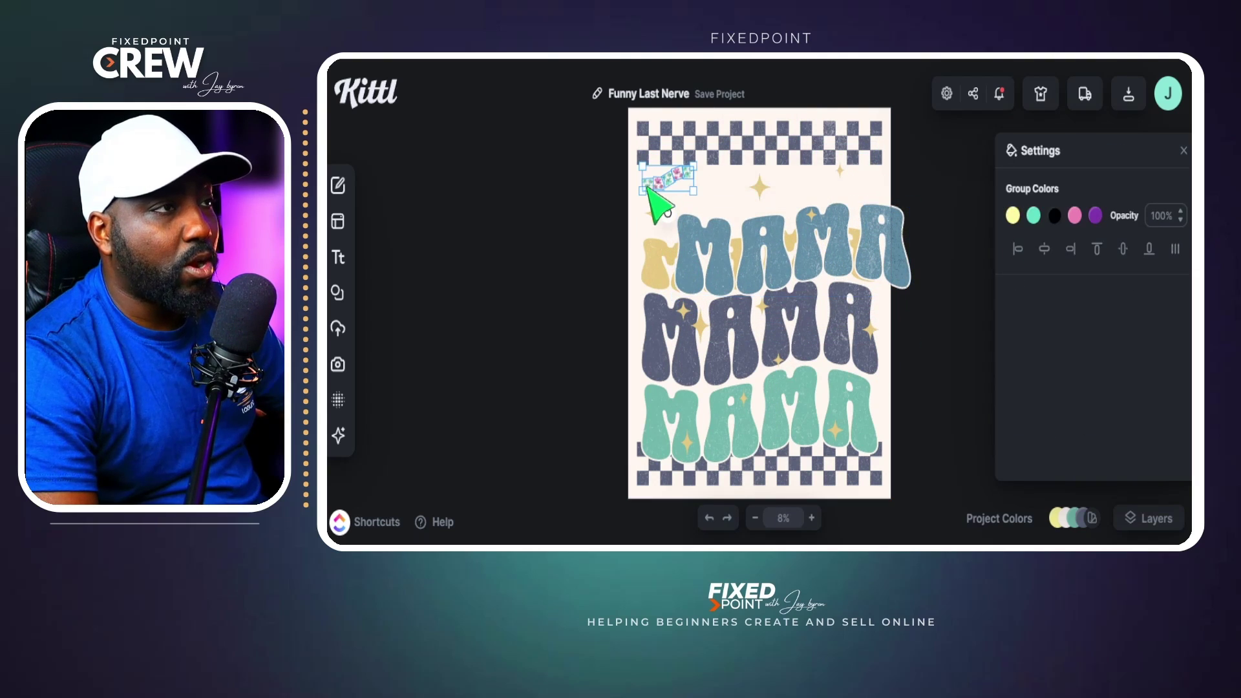
drag(647, 187, 471, 329)
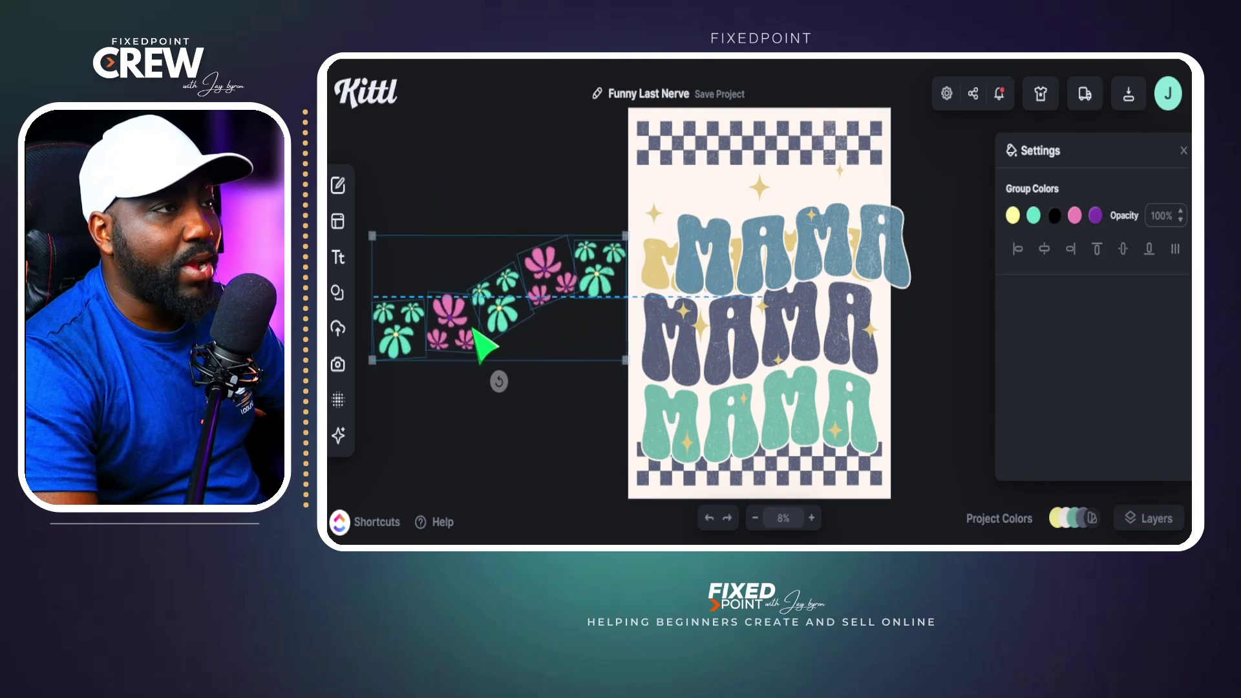
drag(769, 262, 727, 179)
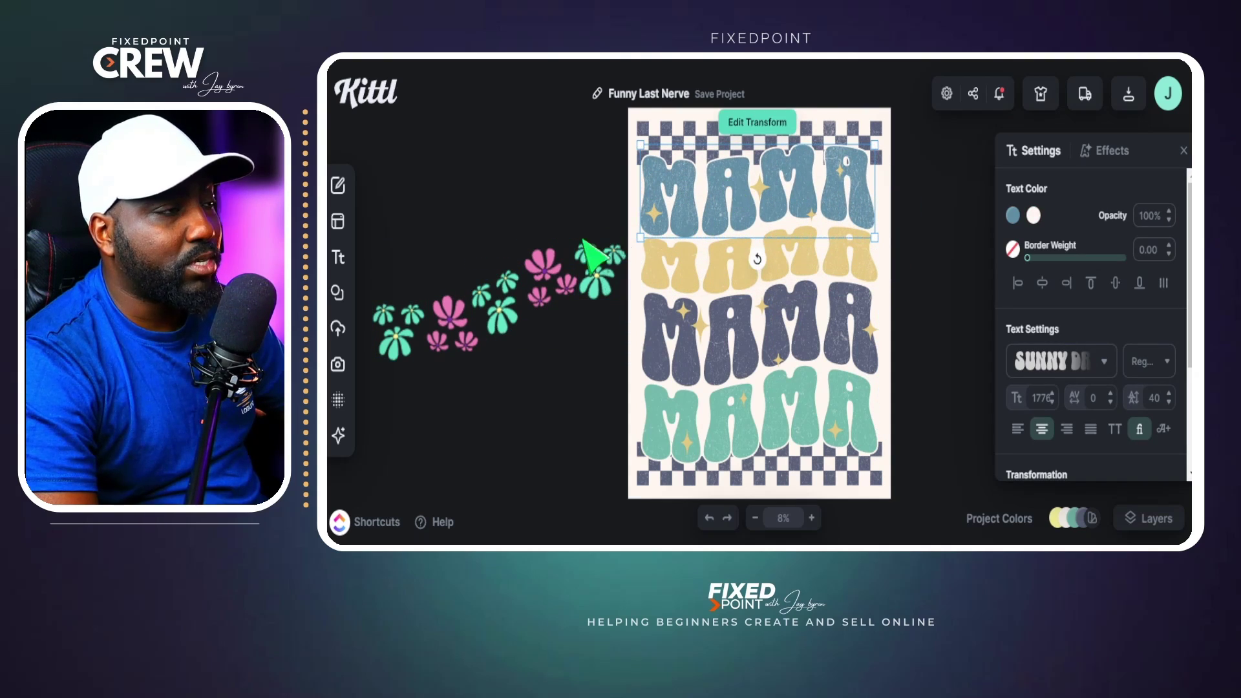
click(503, 335)
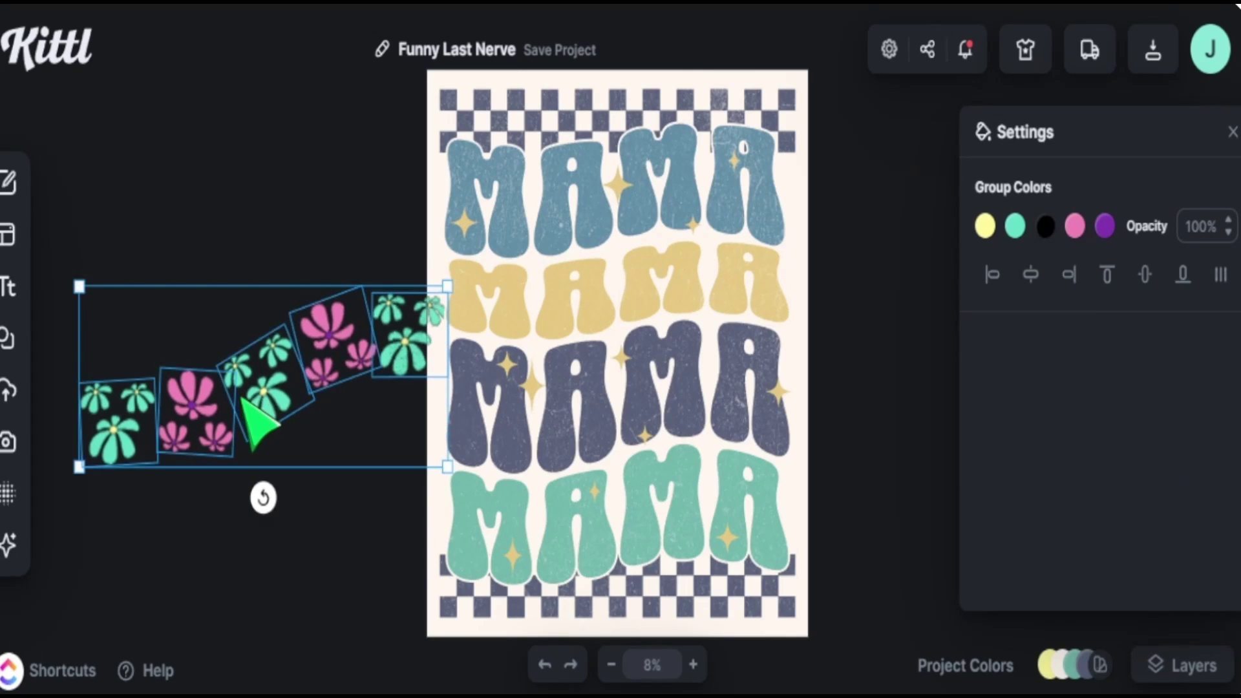
Step: Ungroup the flowers, setting the pink cluster on the top MAMA's right end and teal beside the third
right_click(245, 401)
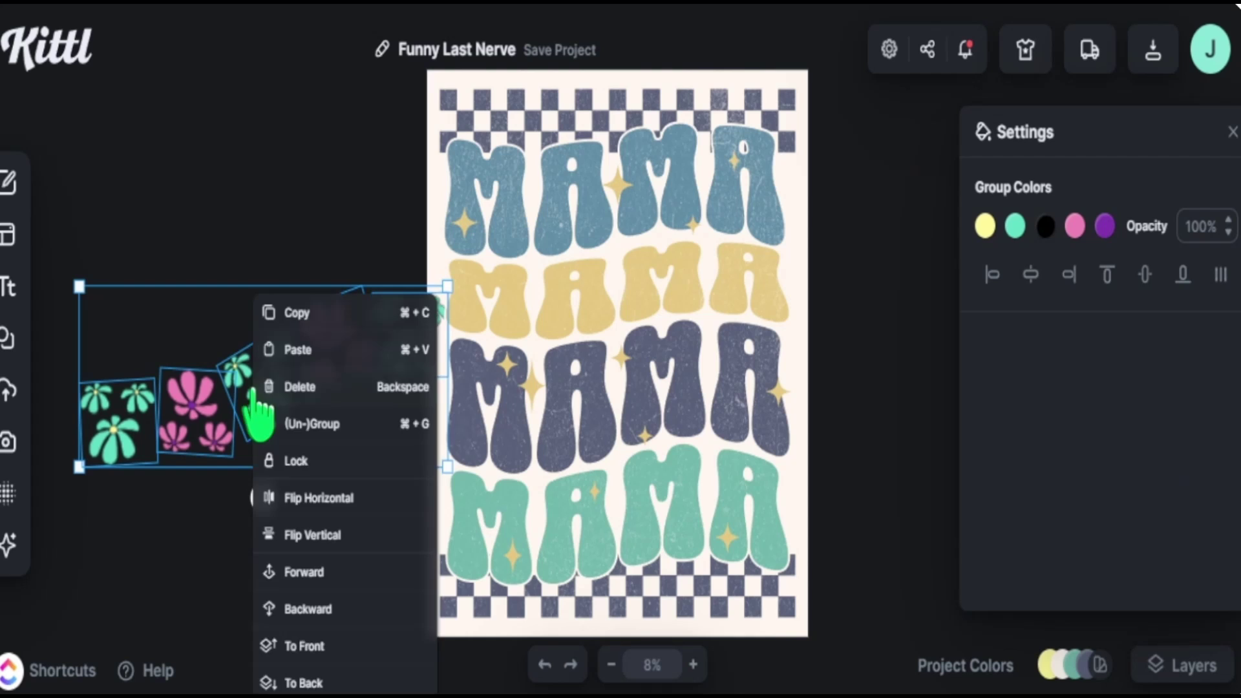
click(341, 427)
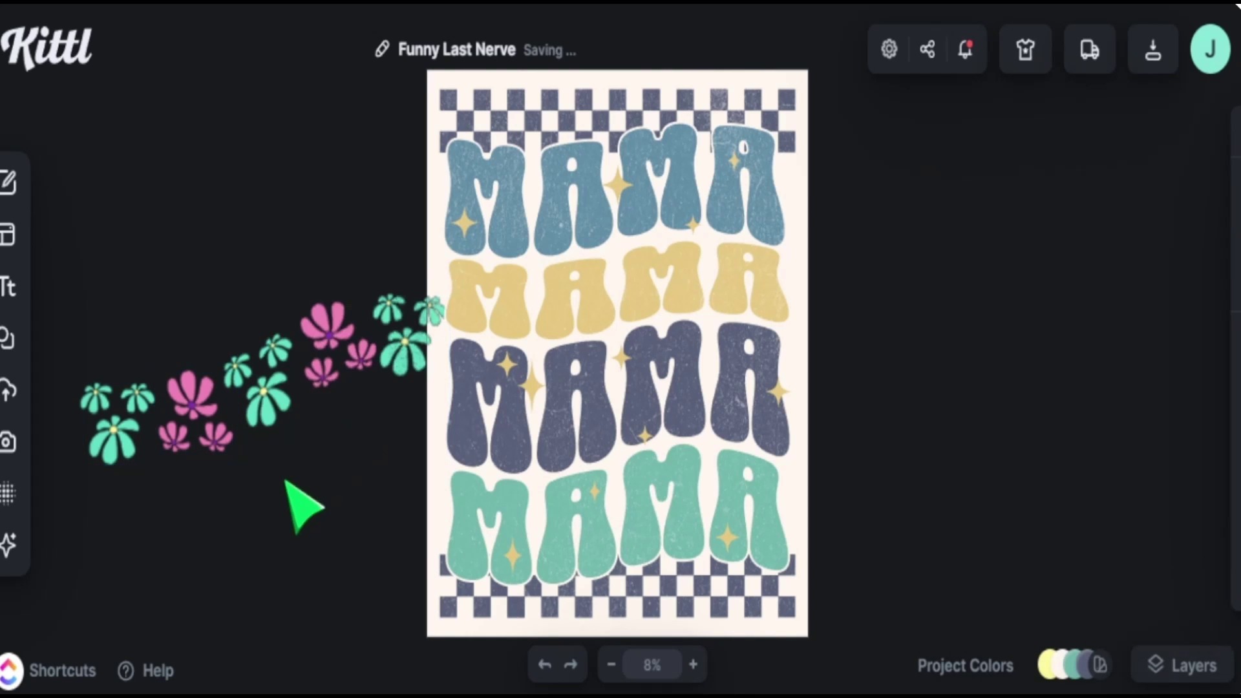
drag(258, 388, 297, 471)
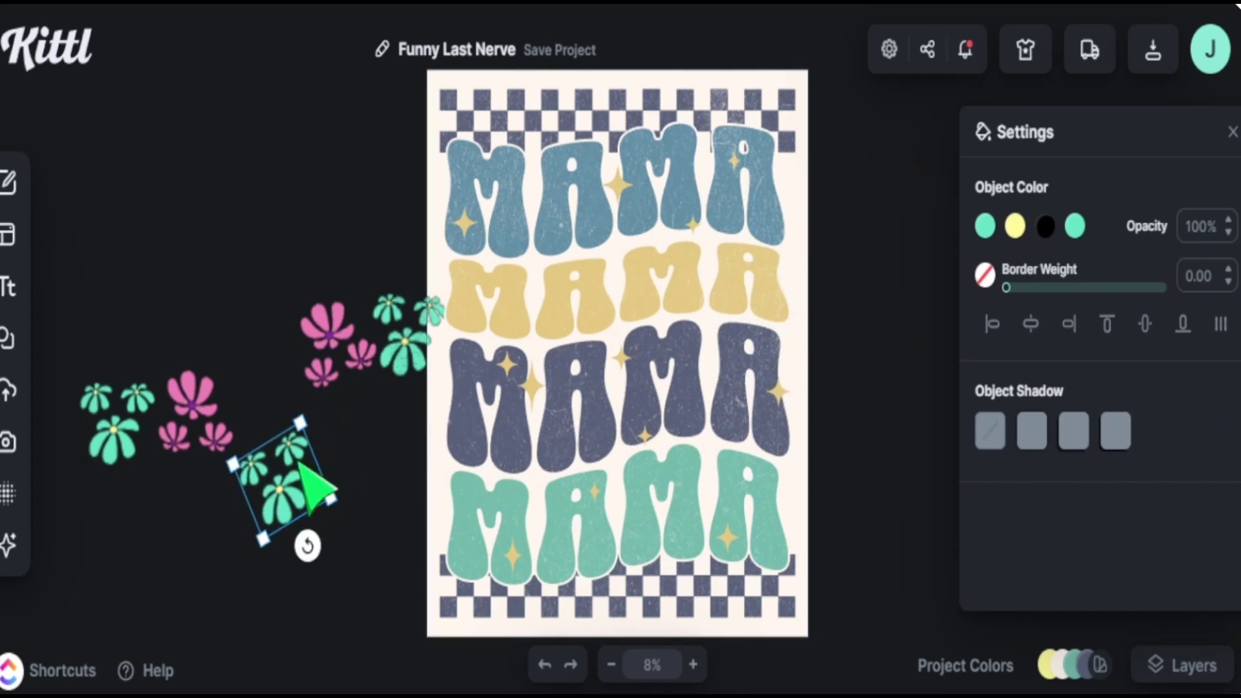
drag(320, 327, 285, 310)
mouse_move(291, 499)
mouse_down()
mouse_move(328, 471)
mouse_move(284, 491)
mouse_up()
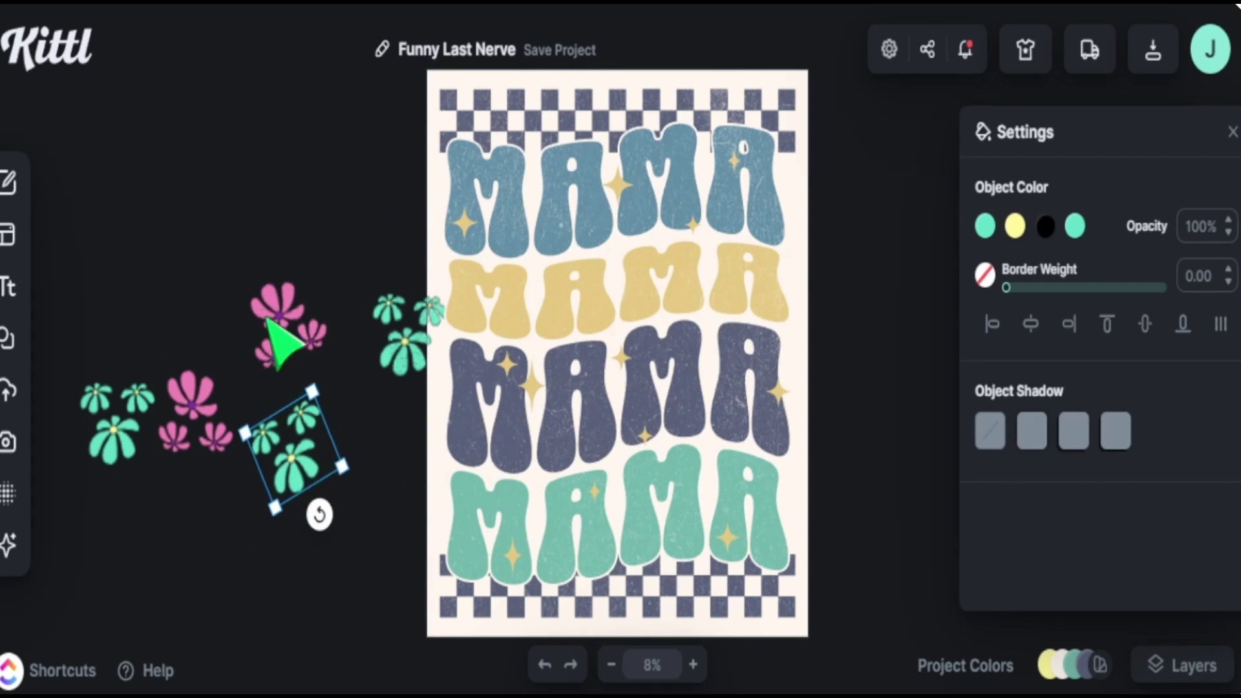
drag(277, 341, 770, 184)
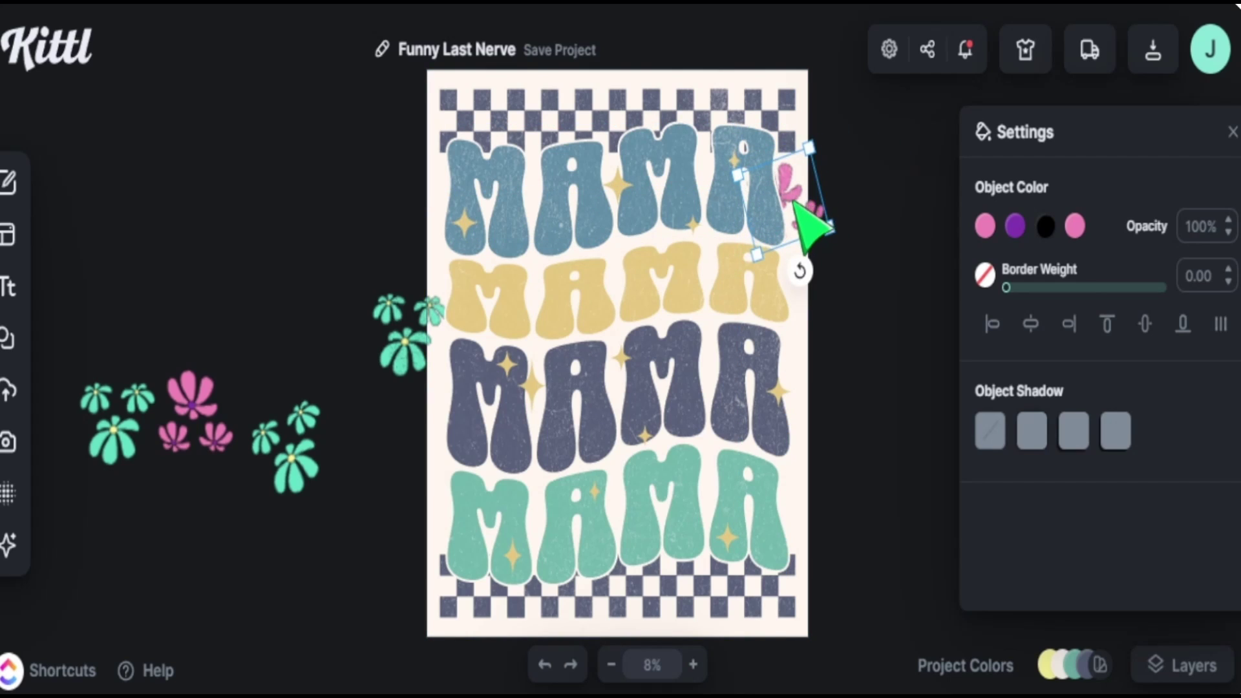
Step: Bring the pink cluster in front of the top MAMA and resize it
right_click(795, 210)
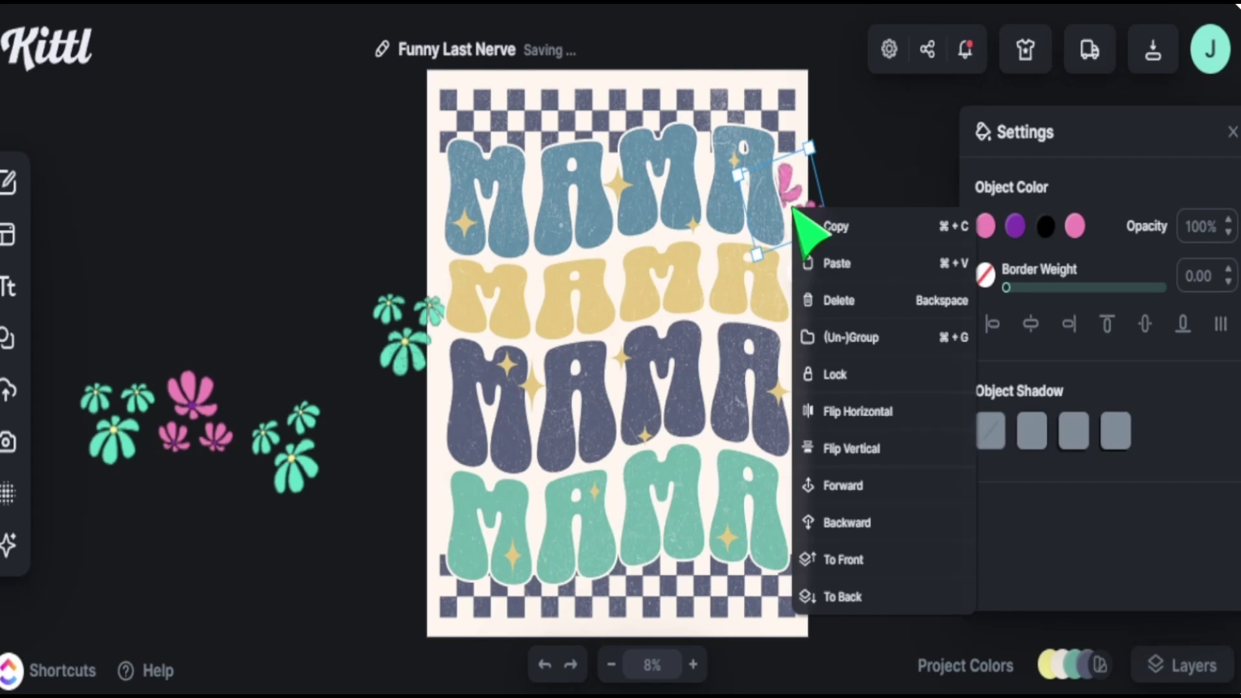
click(849, 571)
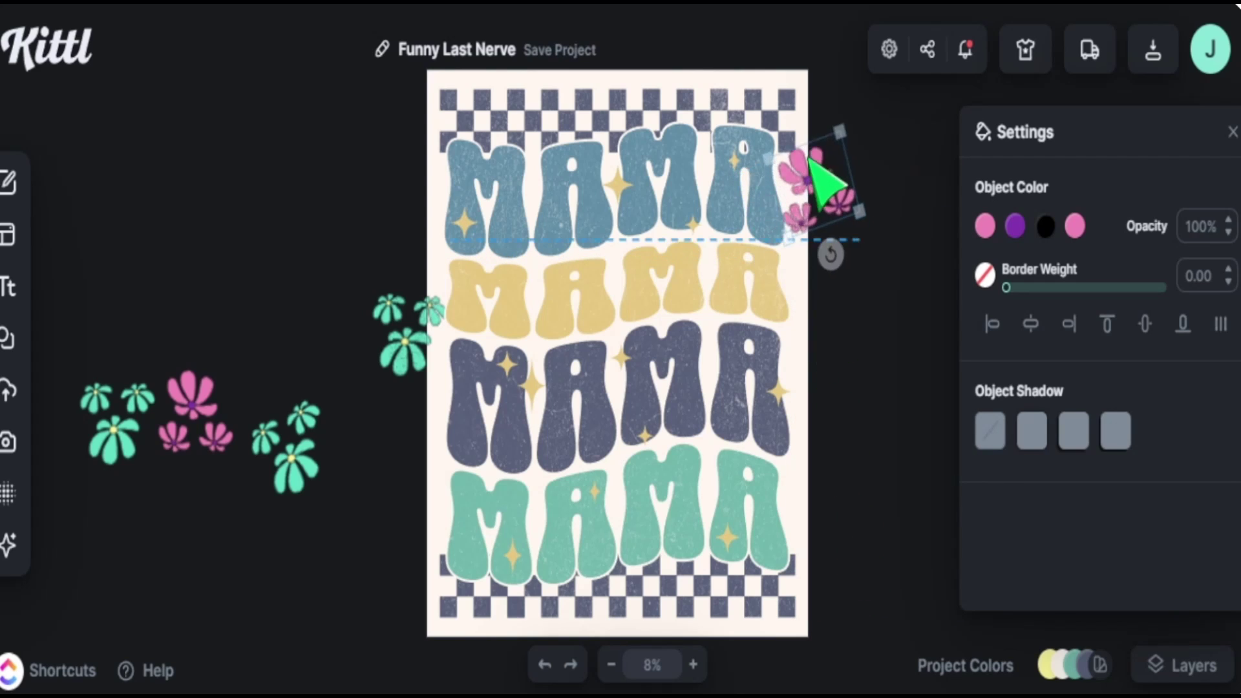
drag(826, 222, 789, 204)
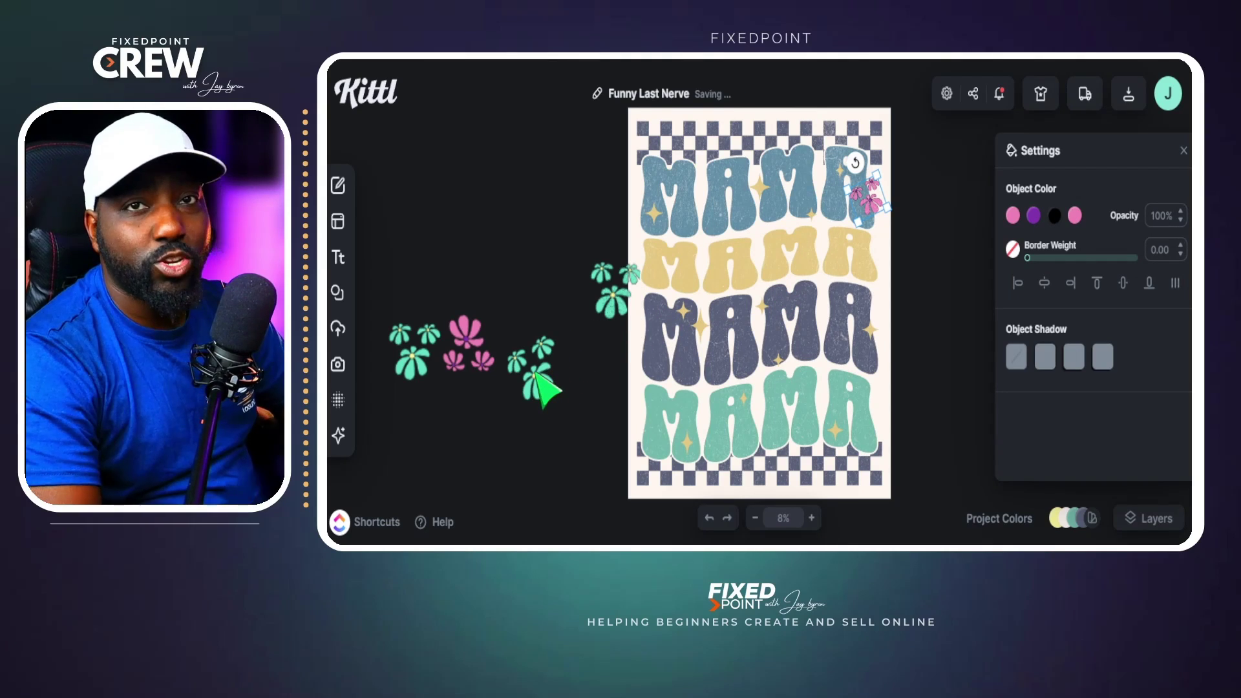
click(620, 304)
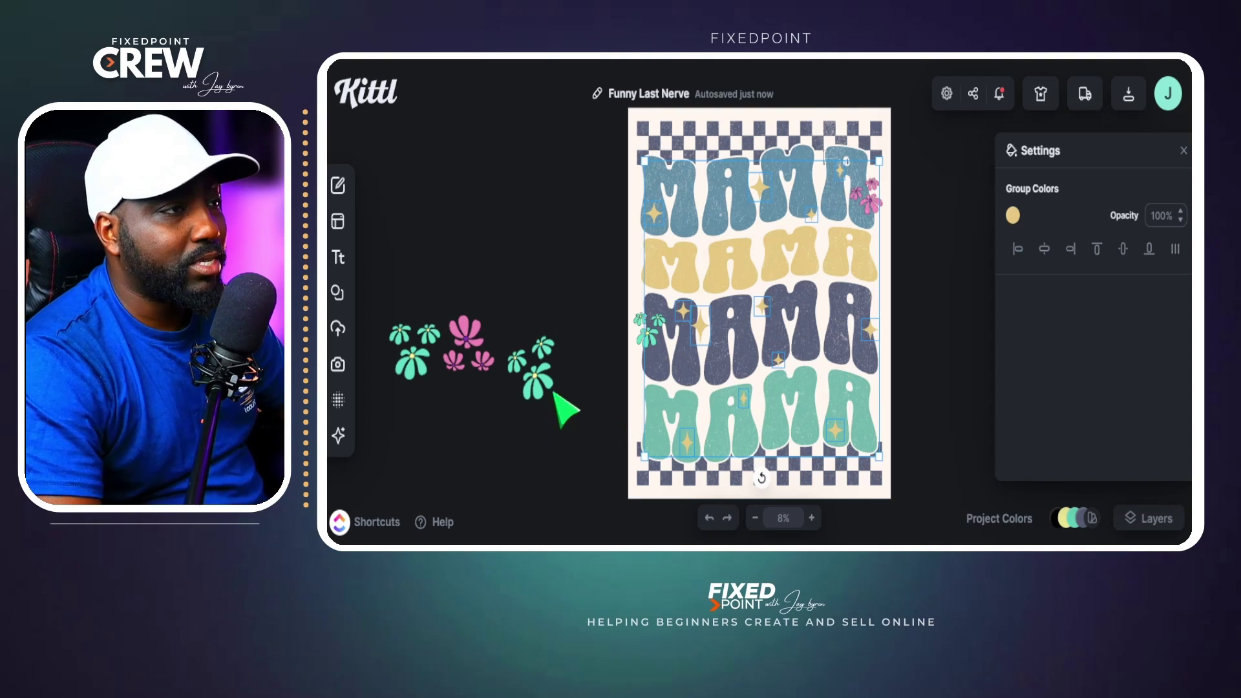
Step: Ungroup the flower group near the MAMA words into separate small clusters
click(560, 324)
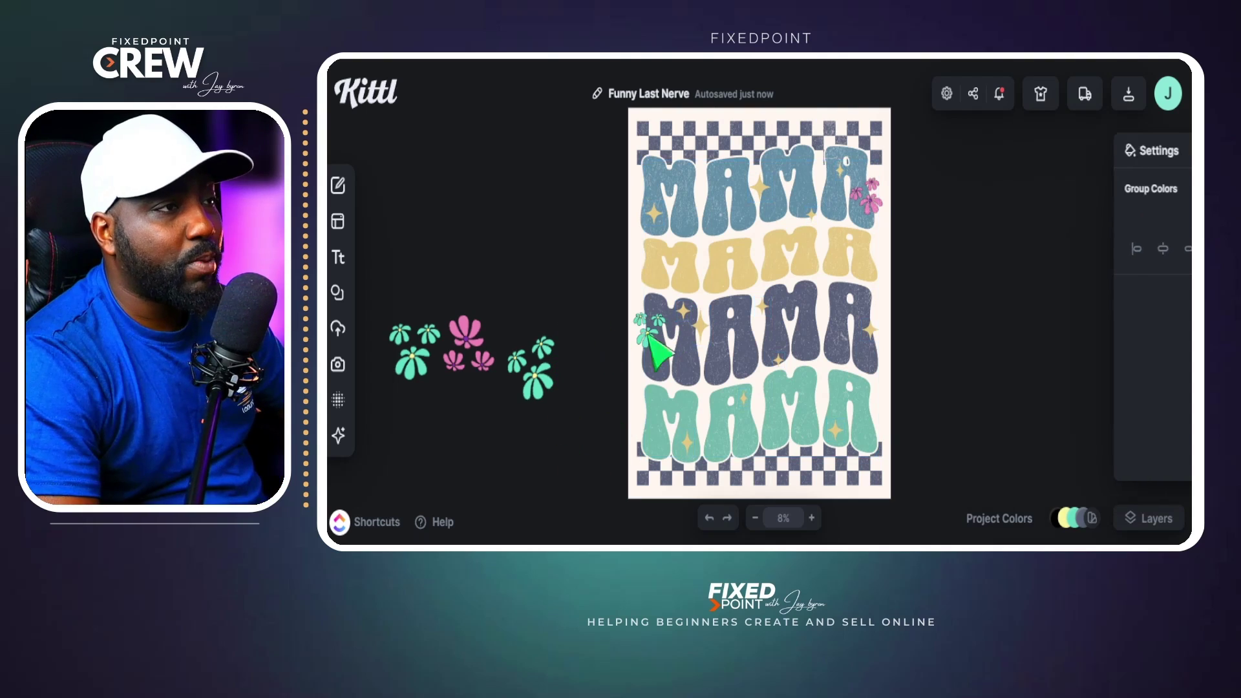
click(699, 320)
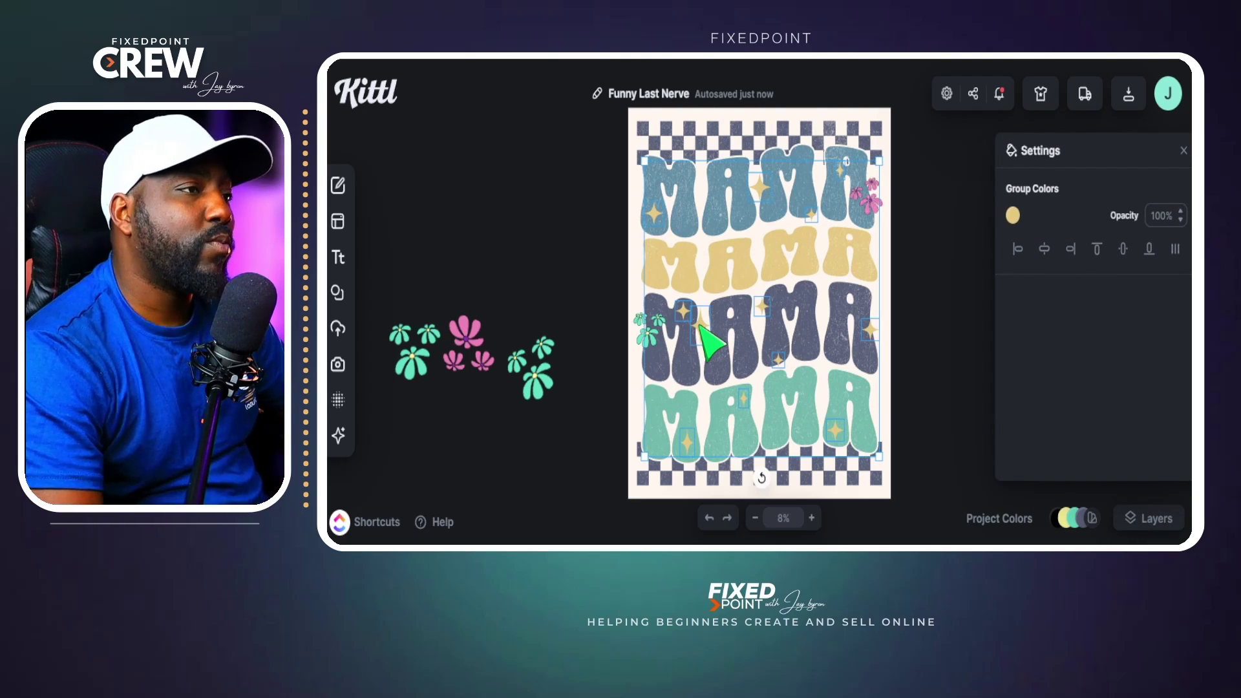
right_click(701, 325)
click(731, 352)
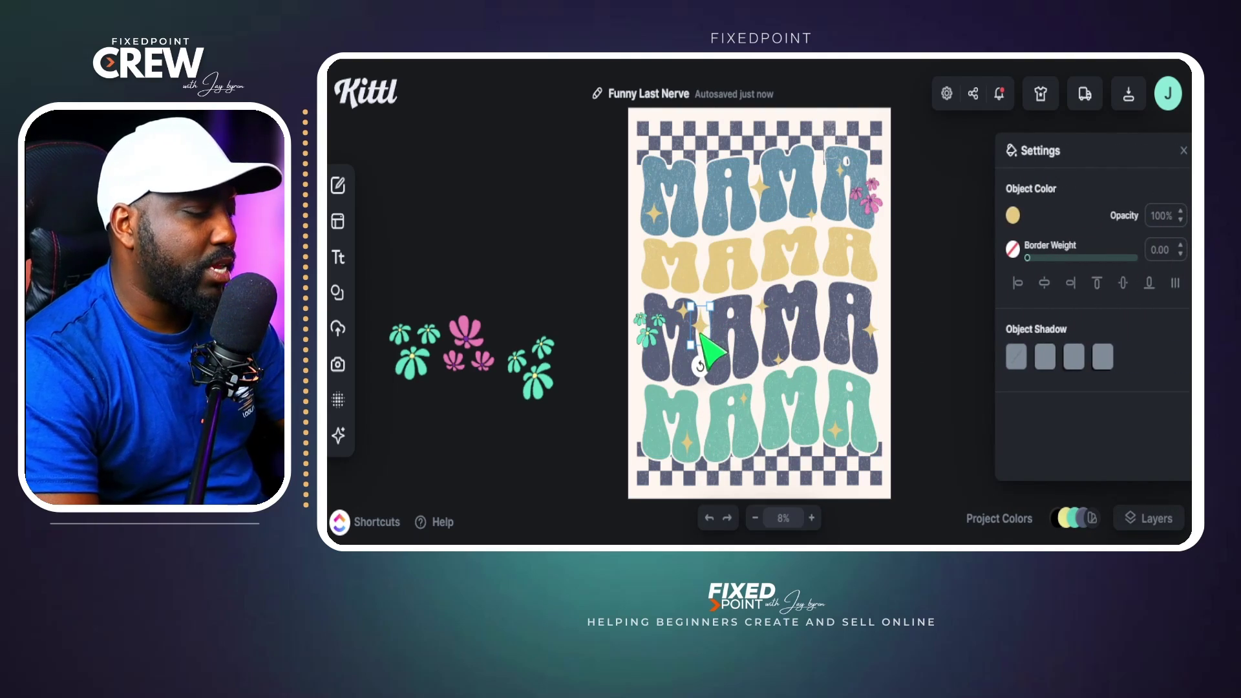
key(Escape)
click(770, 327)
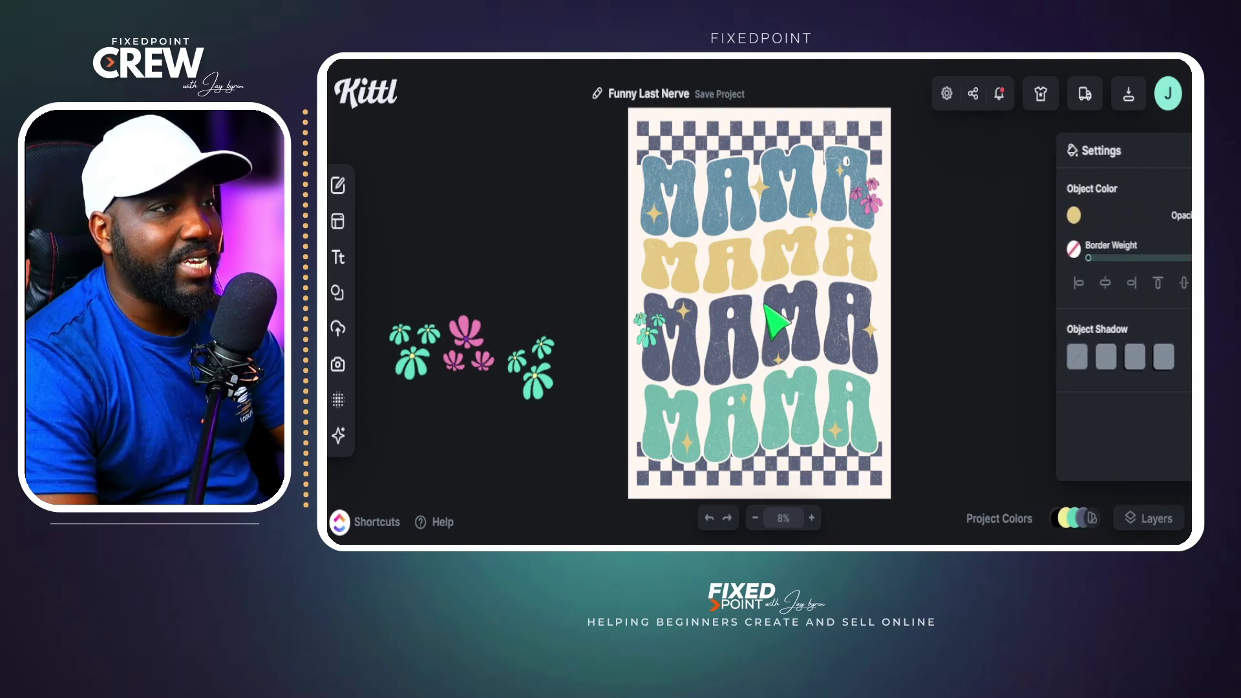
key(Escape)
click(780, 213)
key(Escape)
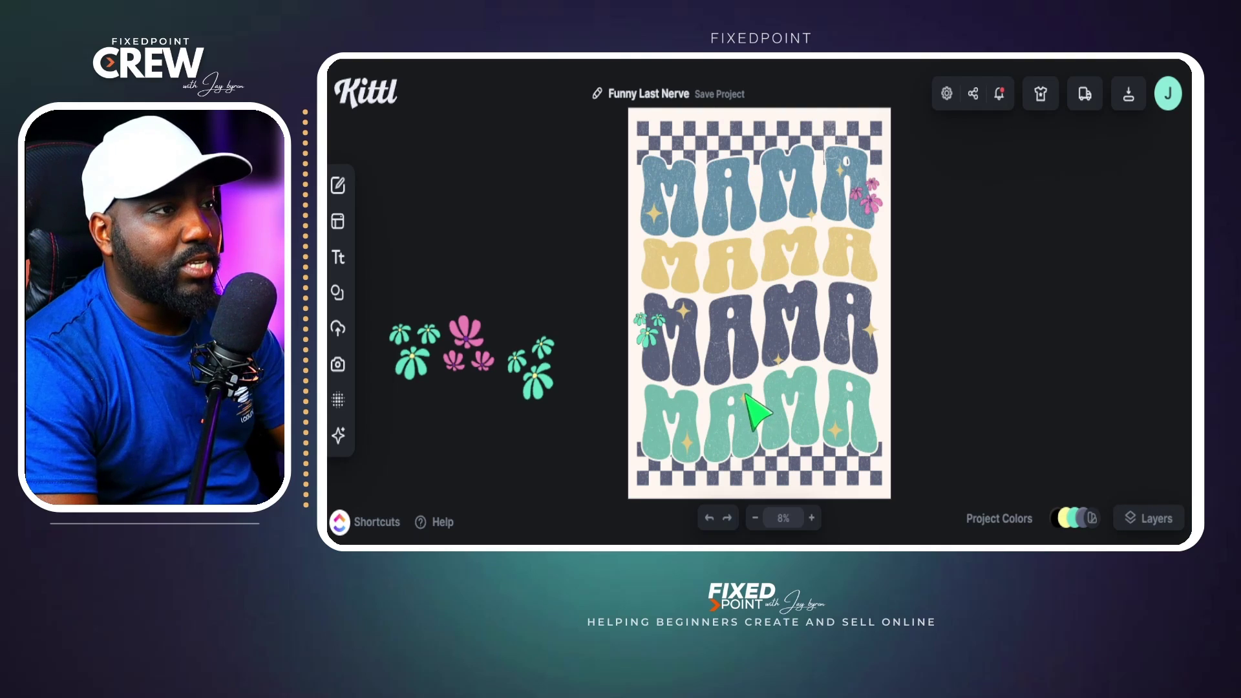
click(750, 416)
key(Escape)
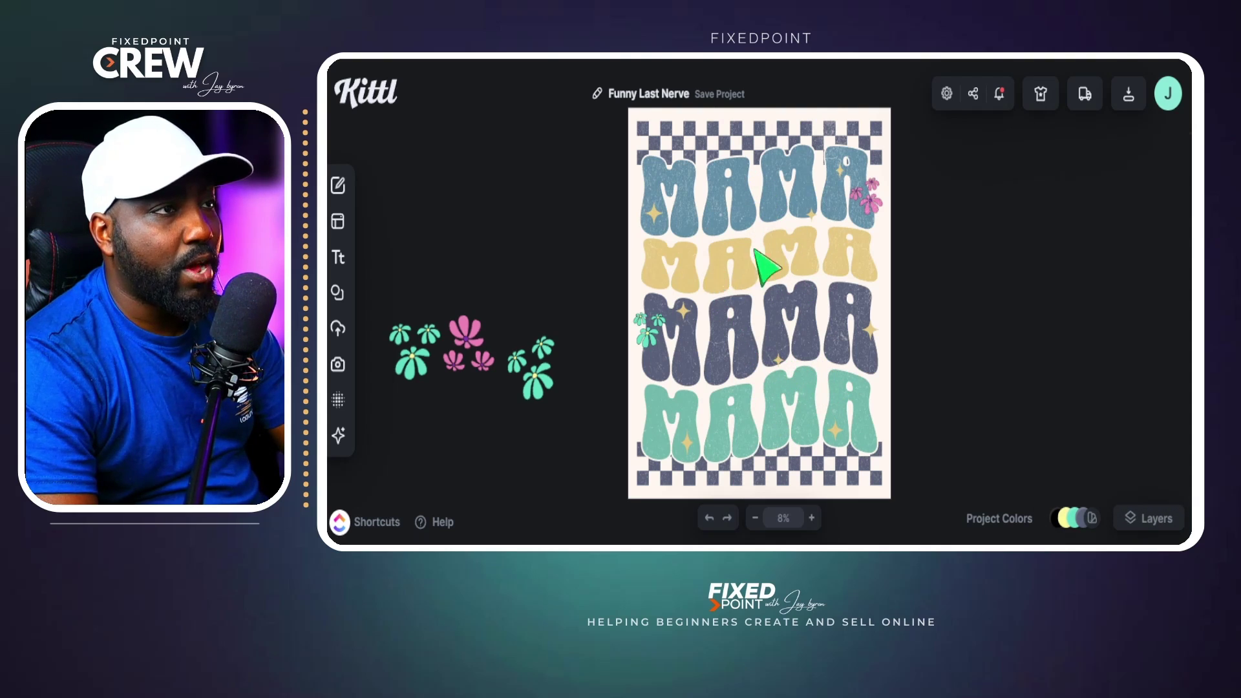
click(814, 229)
key(Escape)
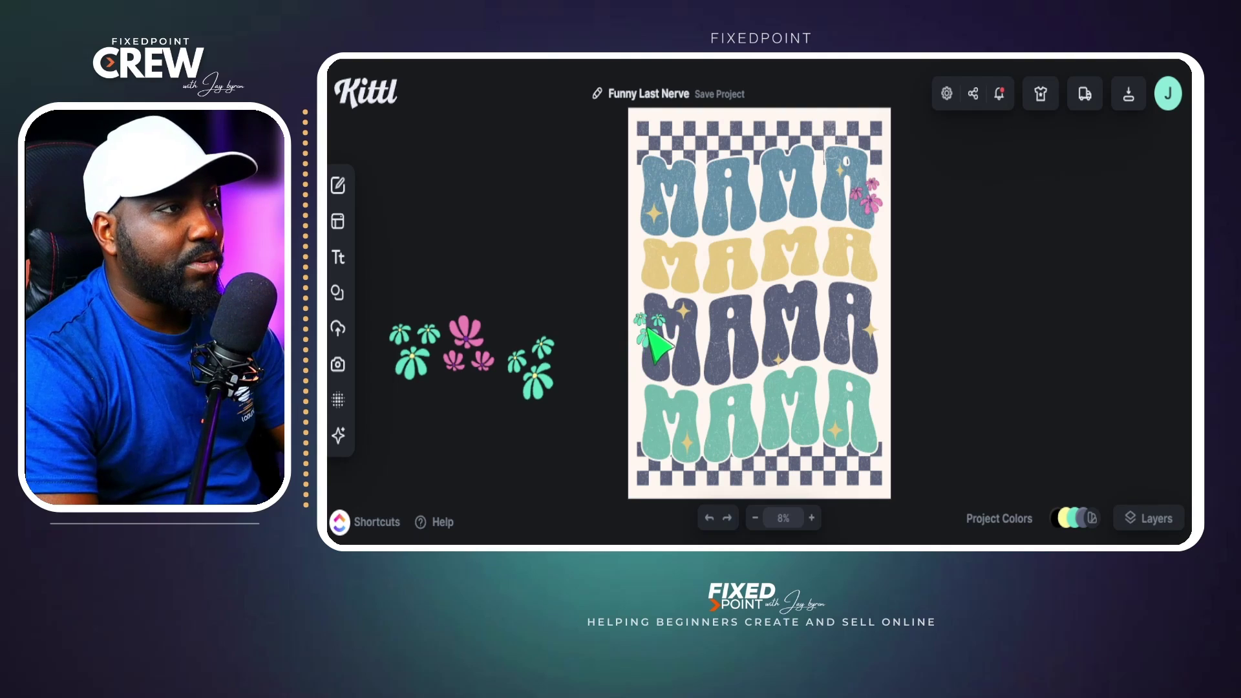
Step: Move the green flower cluster beside the dark MAMA and paste a copy onto the teal MAMA
click(650, 326)
click(645, 337)
click(648, 338)
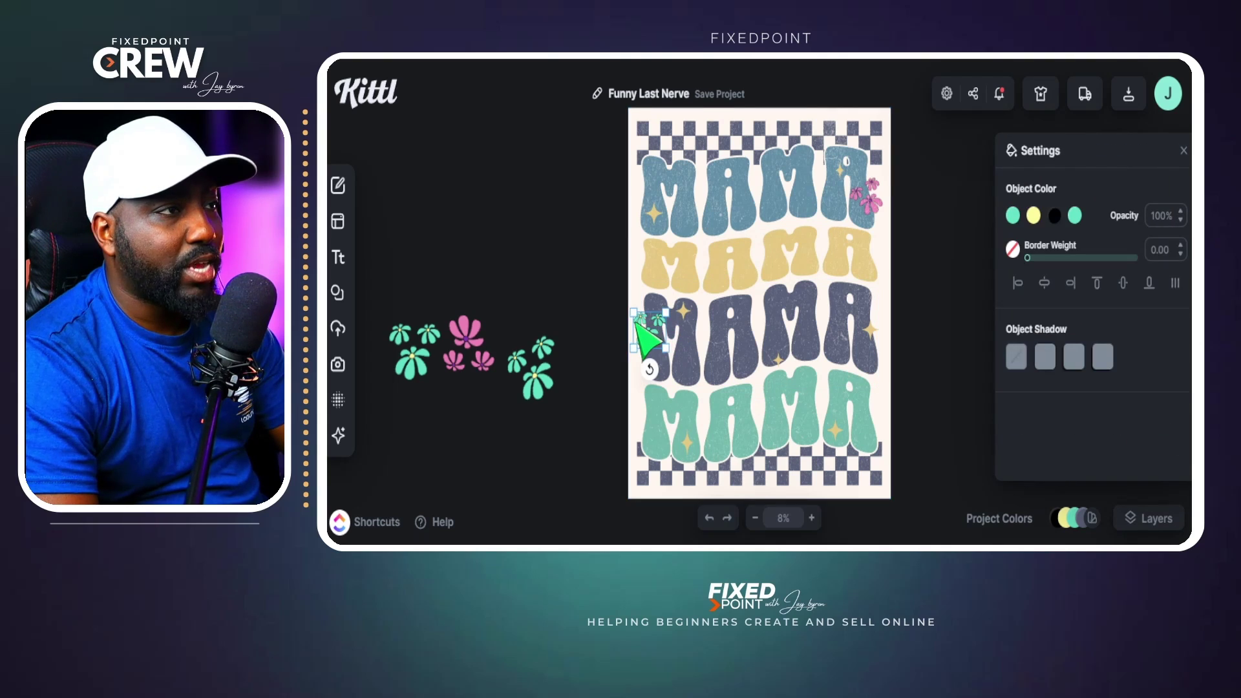
mouse_move(649, 338)
mouse_down()
mouse_move(646, 317)
mouse_move(672, 342)
mouse_up()
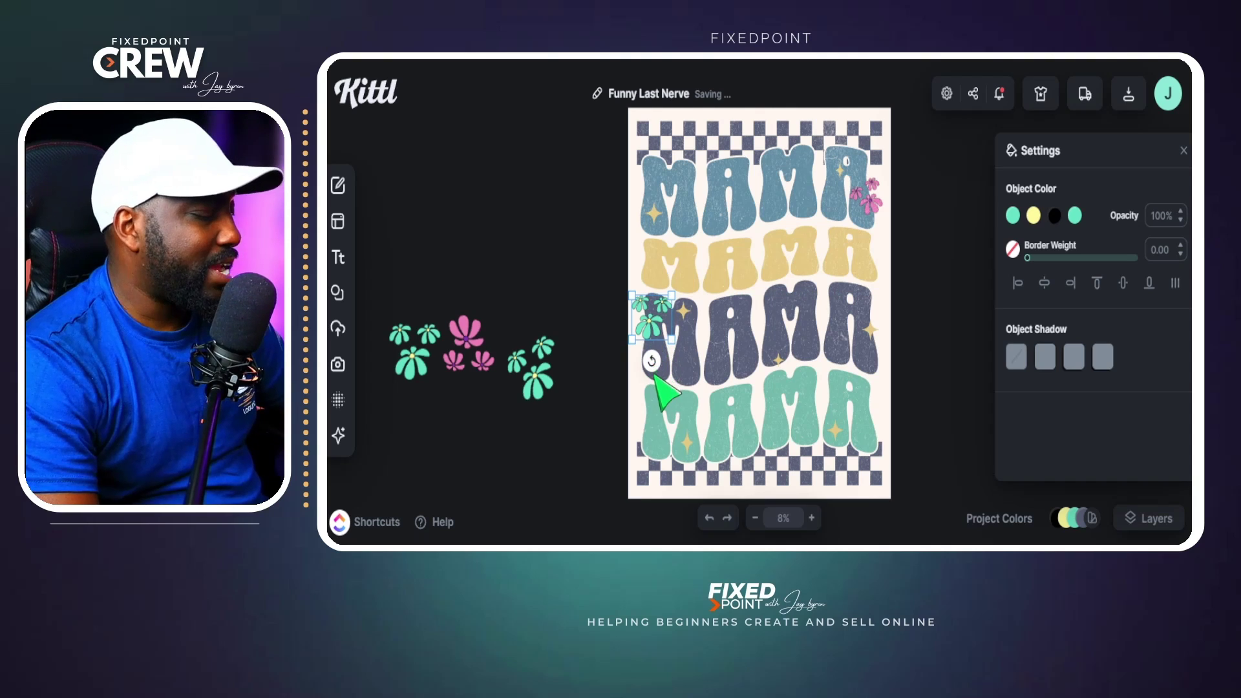
key(ctrl+v)
drag(734, 339, 838, 271)
Step: Move the green flowers to the top MAMA's upper-left corner and duplicate the pink cluster
drag(688, 197, 653, 156)
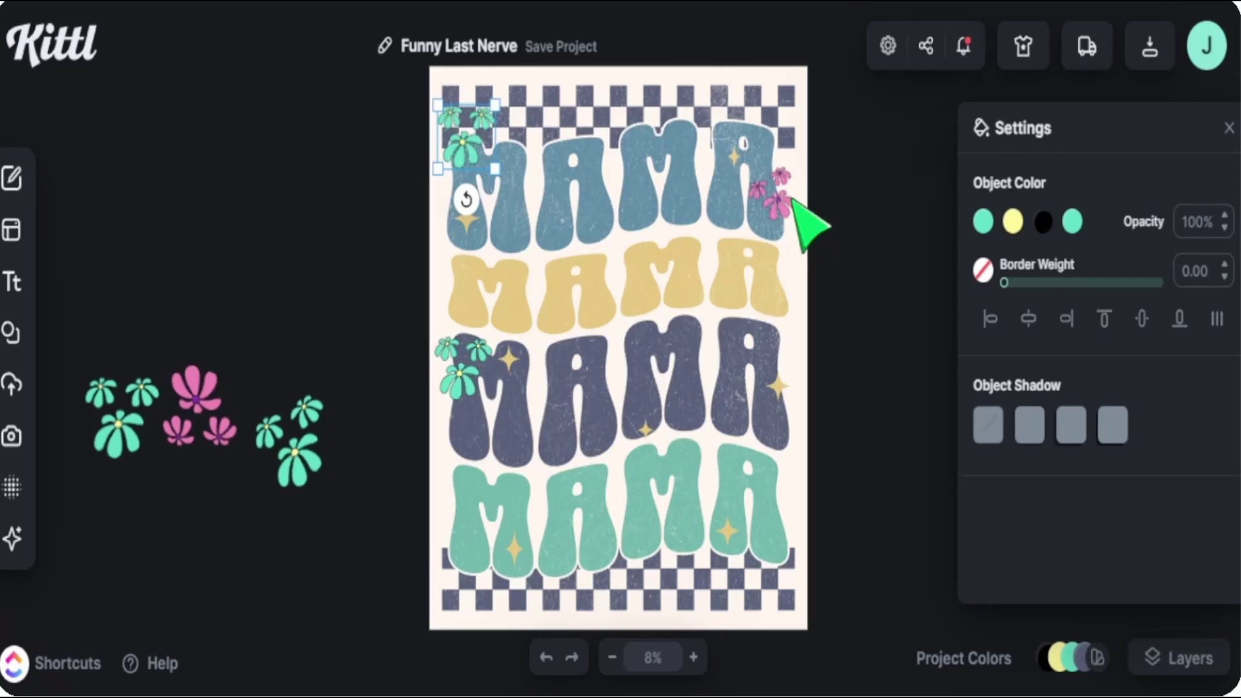
click(870, 202)
key(ctrl+c)
key(ctrl+v)
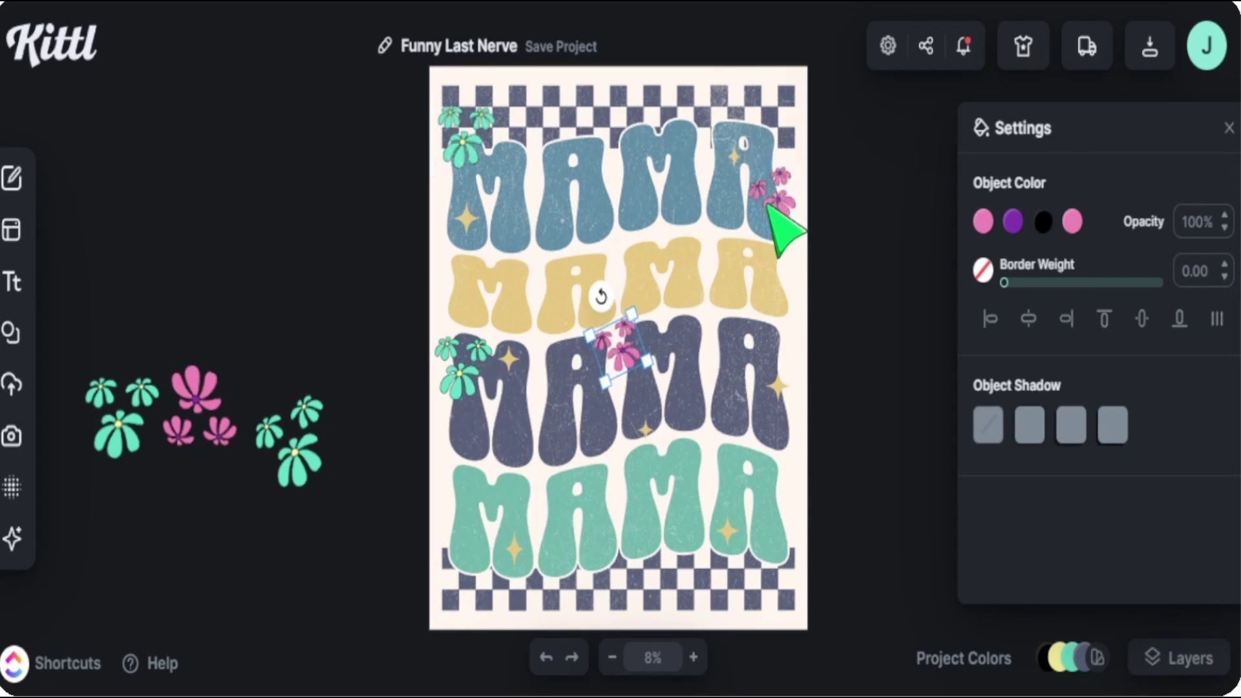
drag(637, 349, 729, 480)
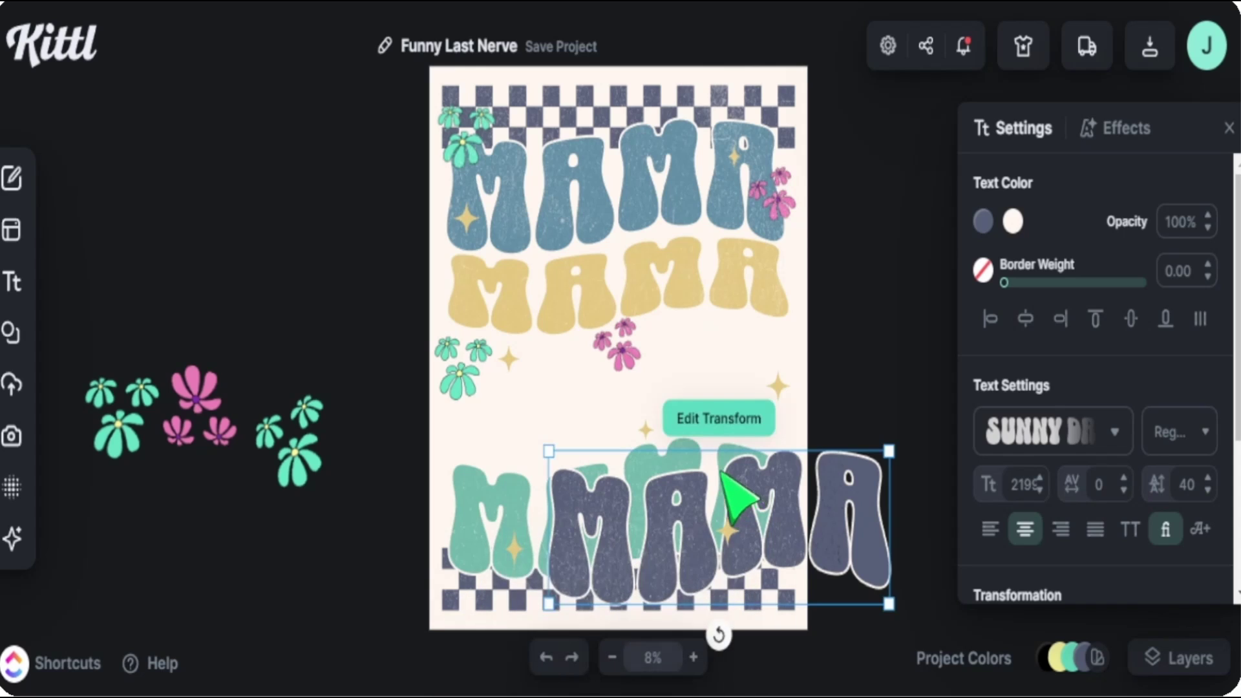
key(ctrl+z)
Step: Place the pink flower copy on the teal MAMA, rotate it about 165° and enlarge it
click(622, 355)
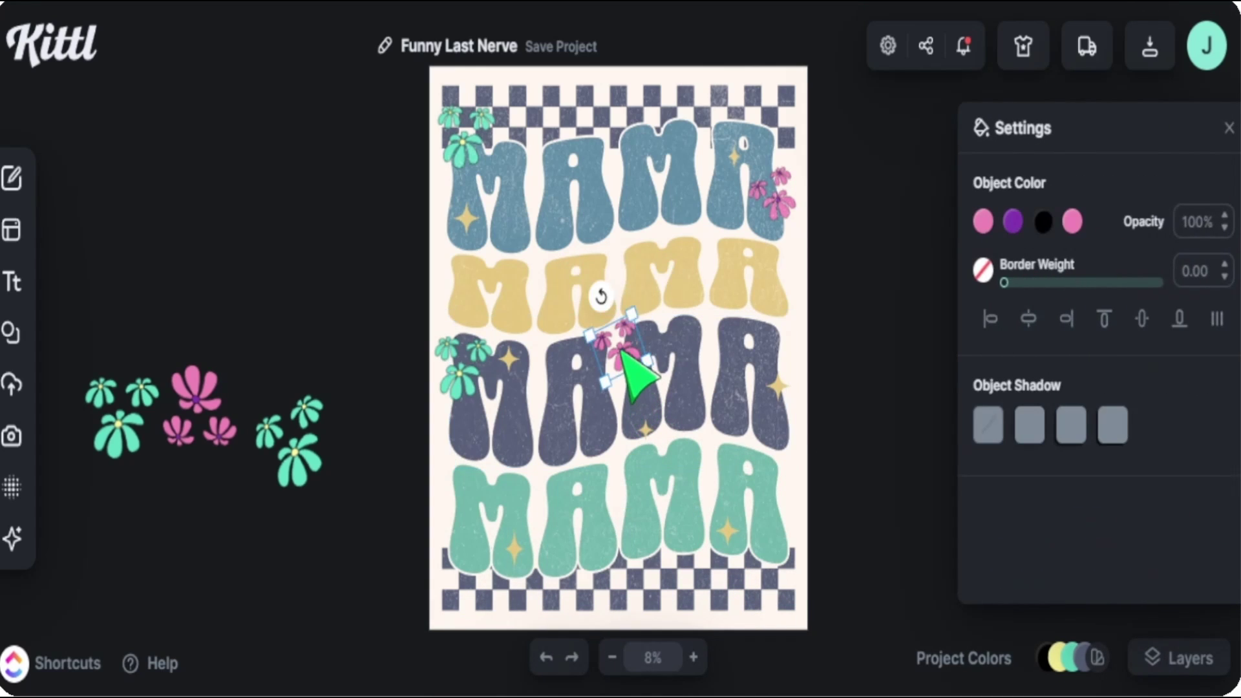
drag(622, 354, 689, 552)
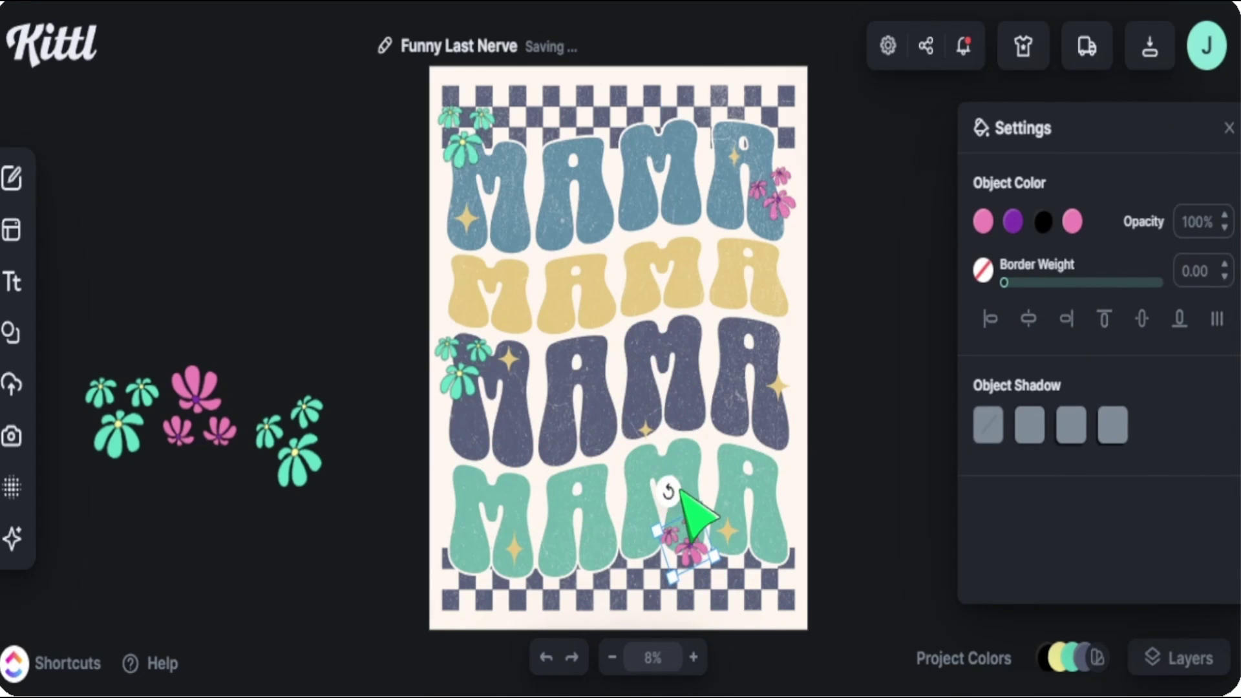
drag(680, 489, 703, 486)
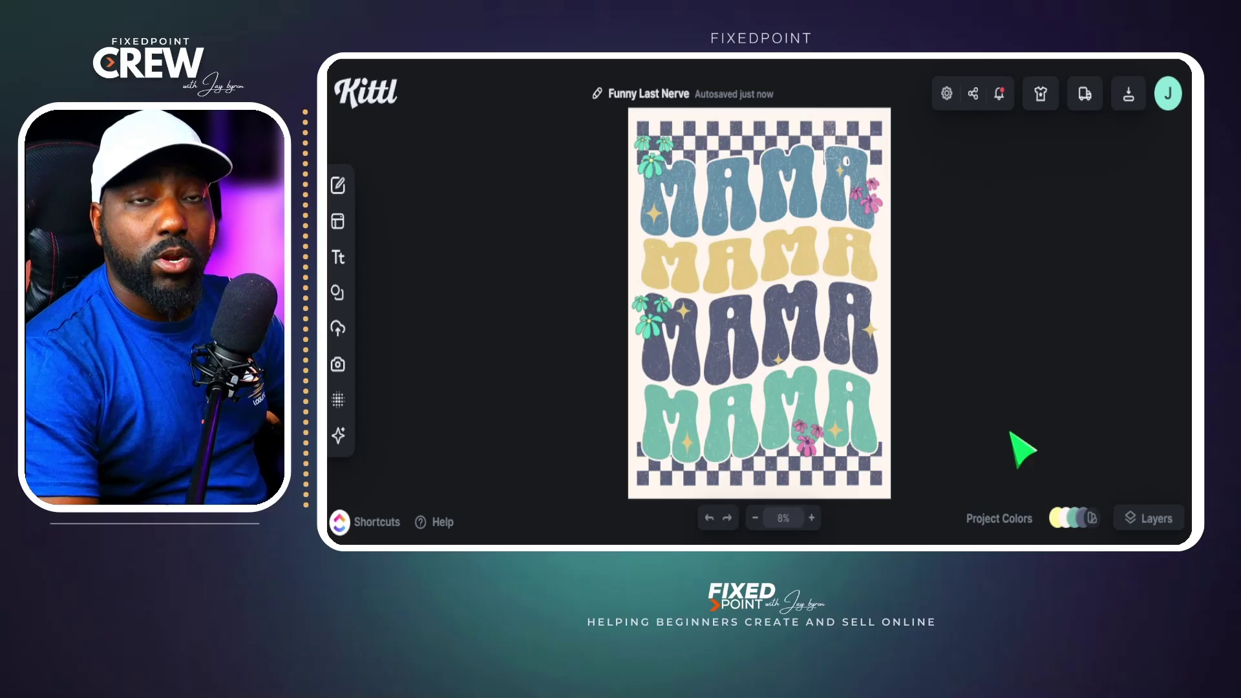
click(657, 544)
click(804, 446)
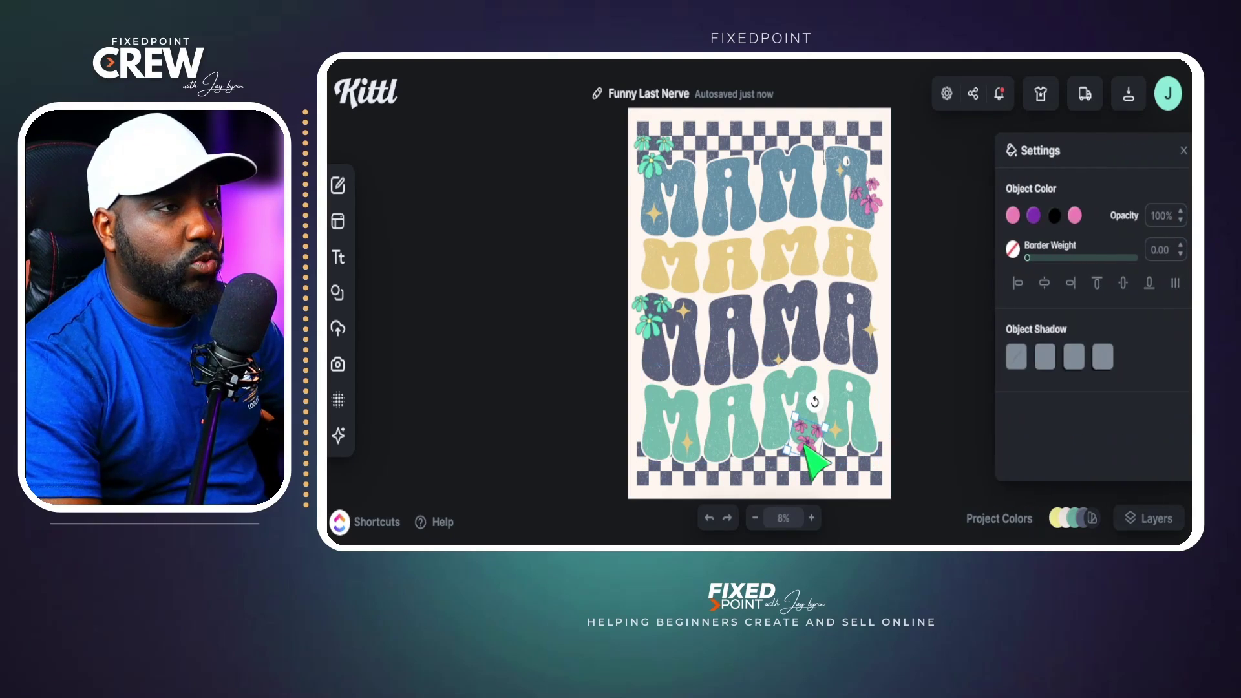
drag(832, 429, 845, 420)
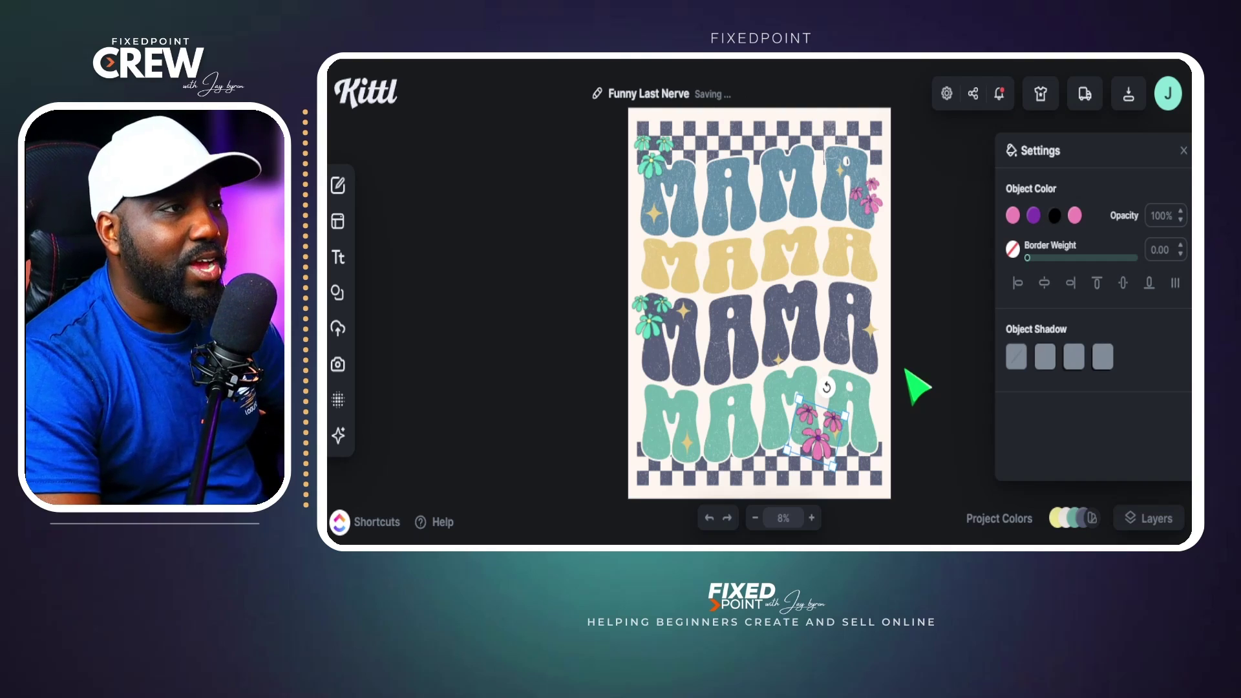
Step: Colour the bottom MAMA pink by sampling a pink flower, then enlarge the pink cluster
click(717, 409)
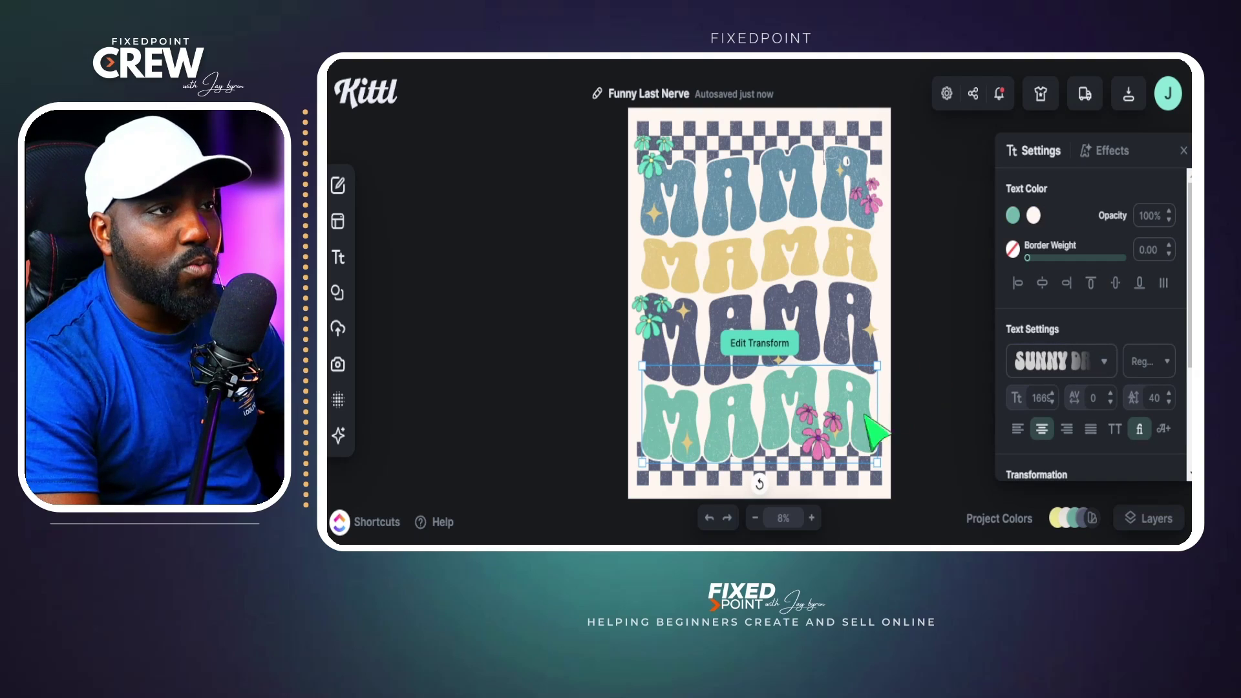
click(1013, 216)
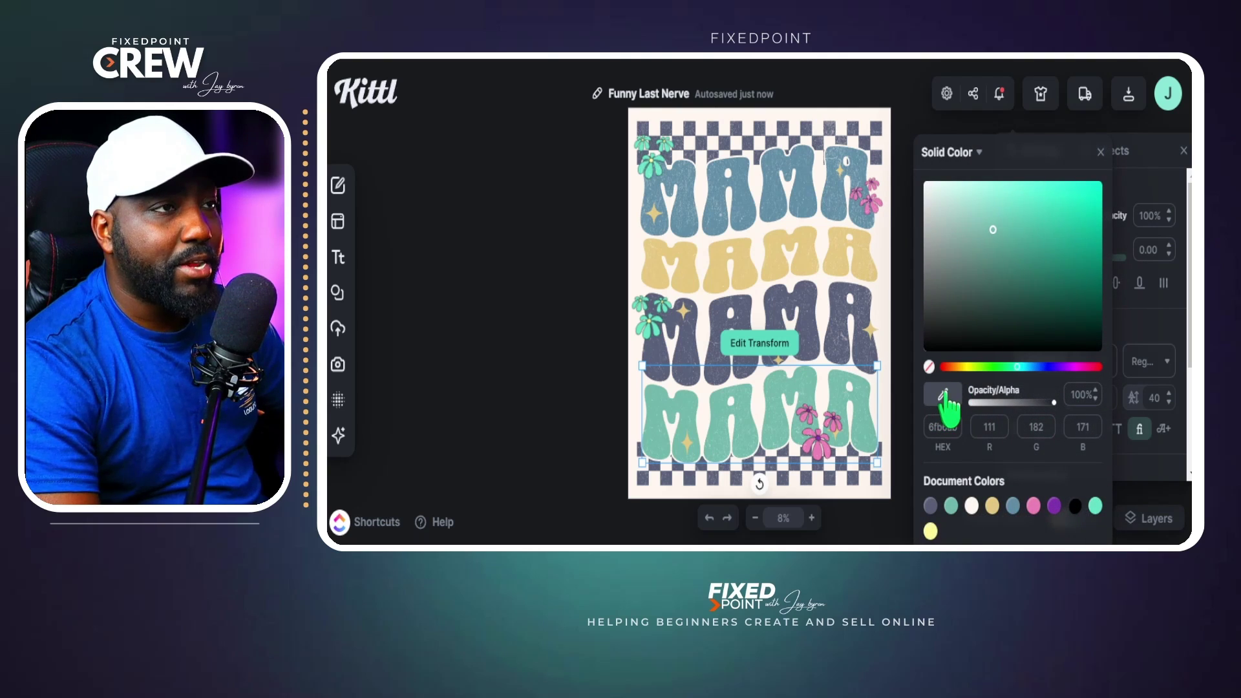
click(819, 445)
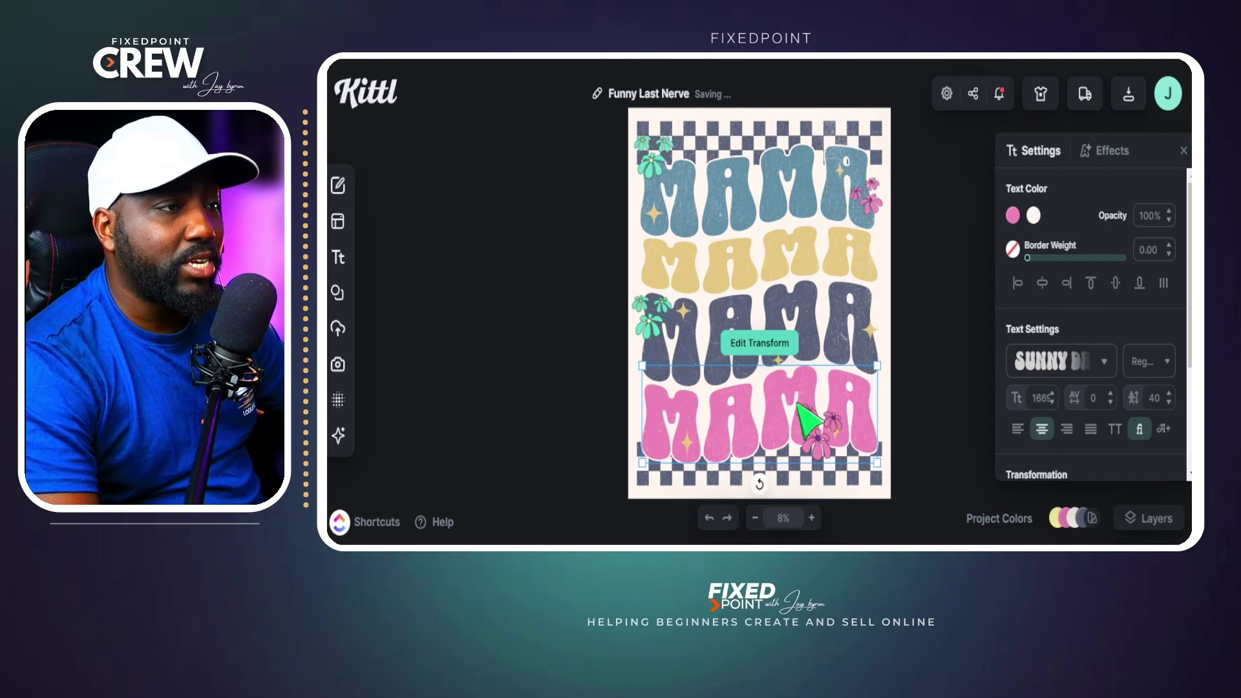
click(821, 438)
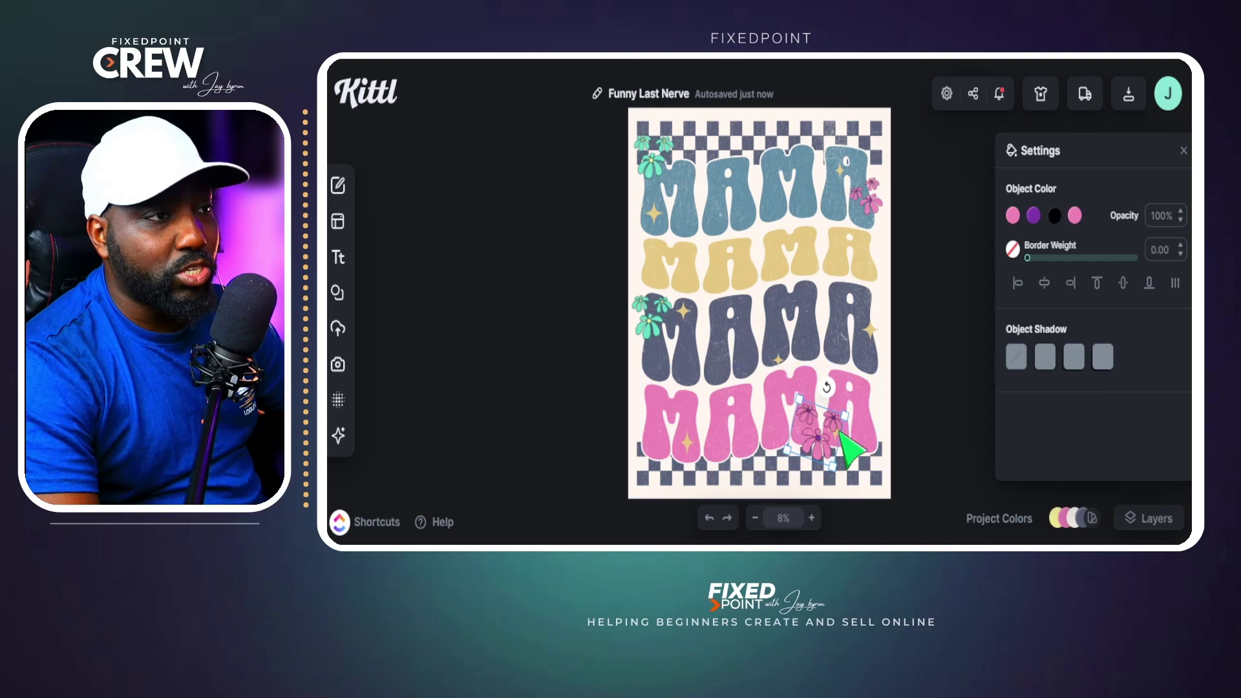
mouse_move(845, 418)
mouse_down()
mouse_move(895, 388)
mouse_move(879, 462)
mouse_move(824, 432)
mouse_up()
Step: Try the flowers' purple centre as the pink MAMA's colour, then revert it
click(650, 421)
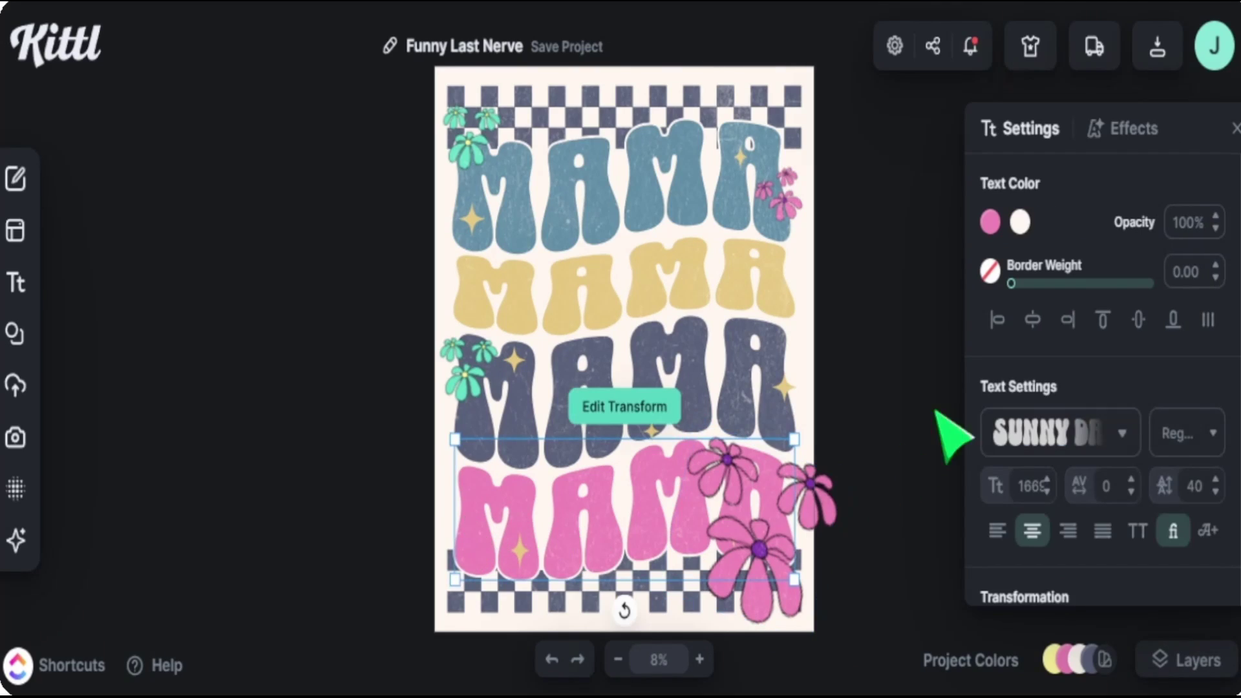
click(990, 223)
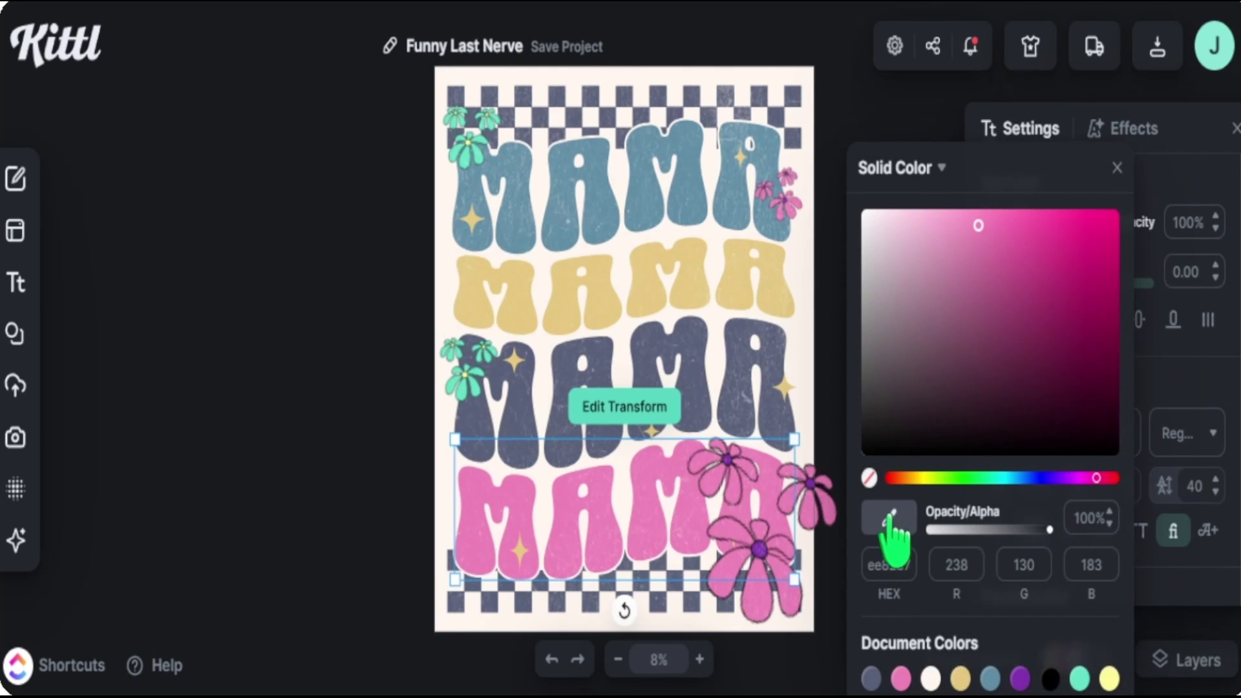
click(890, 518)
click(759, 550)
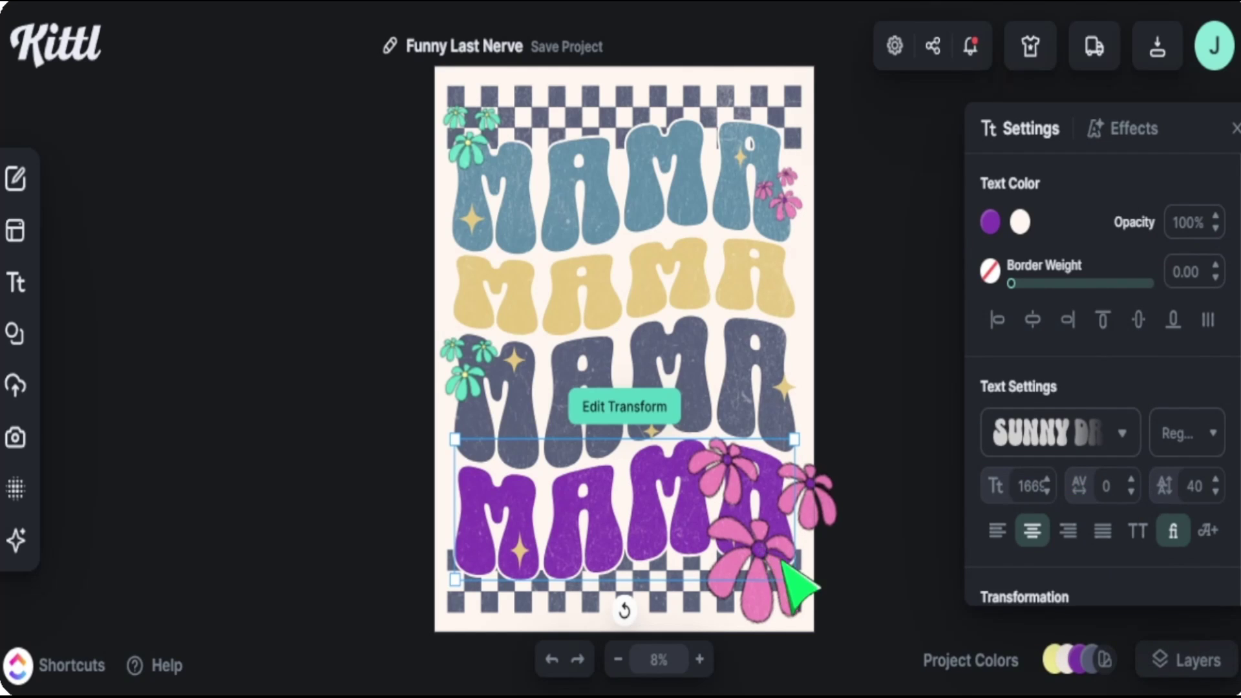
key(ctrl+z)
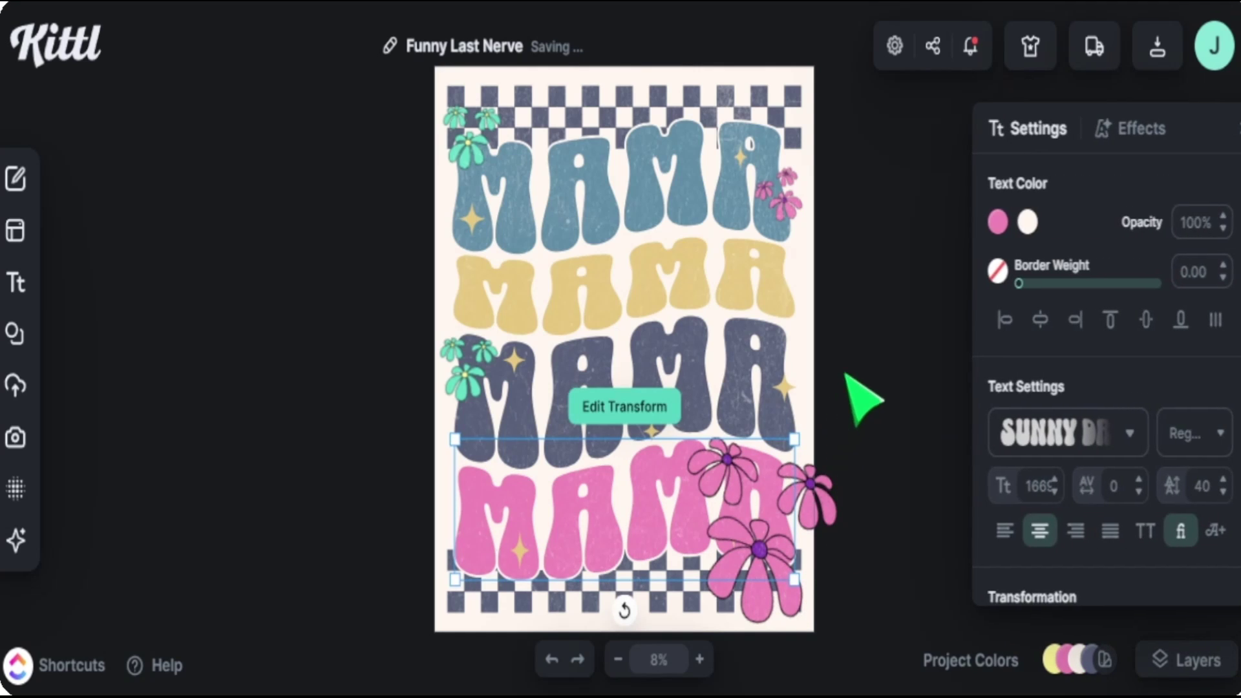
click(785, 598)
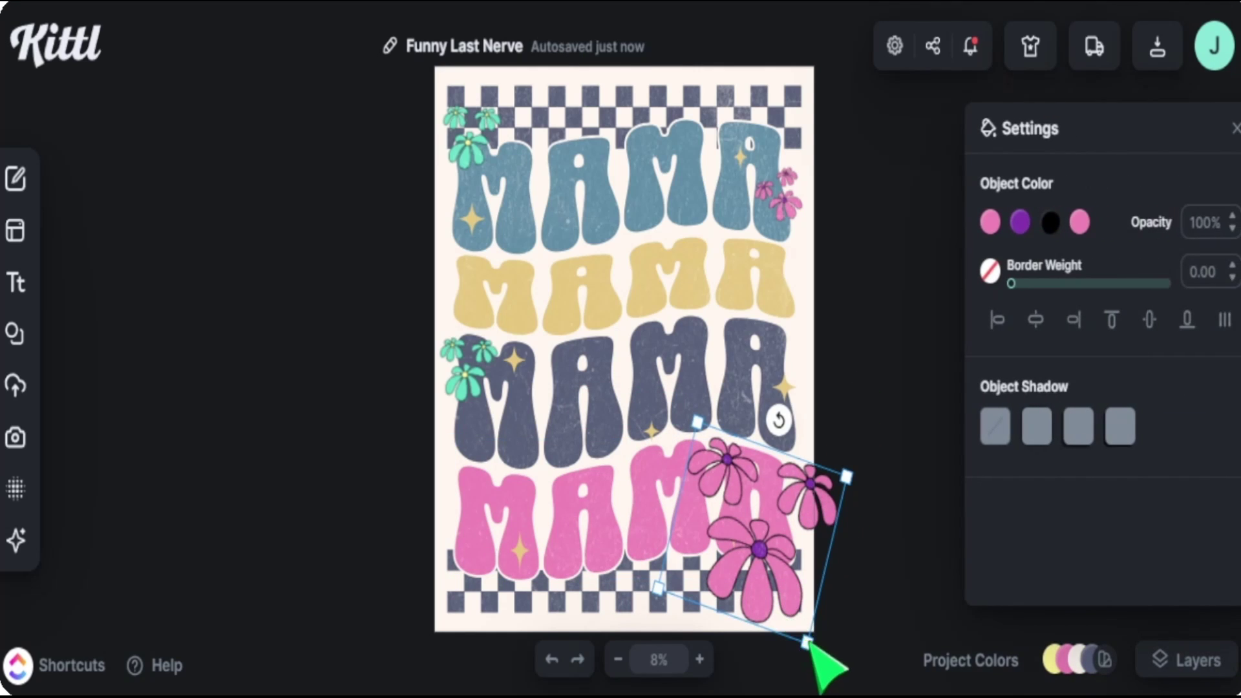
Step: Shrink the pink flowers upward and put green clusters on the pink MAMA's bottom-left and bottom-right
drag(809, 643, 799, 317)
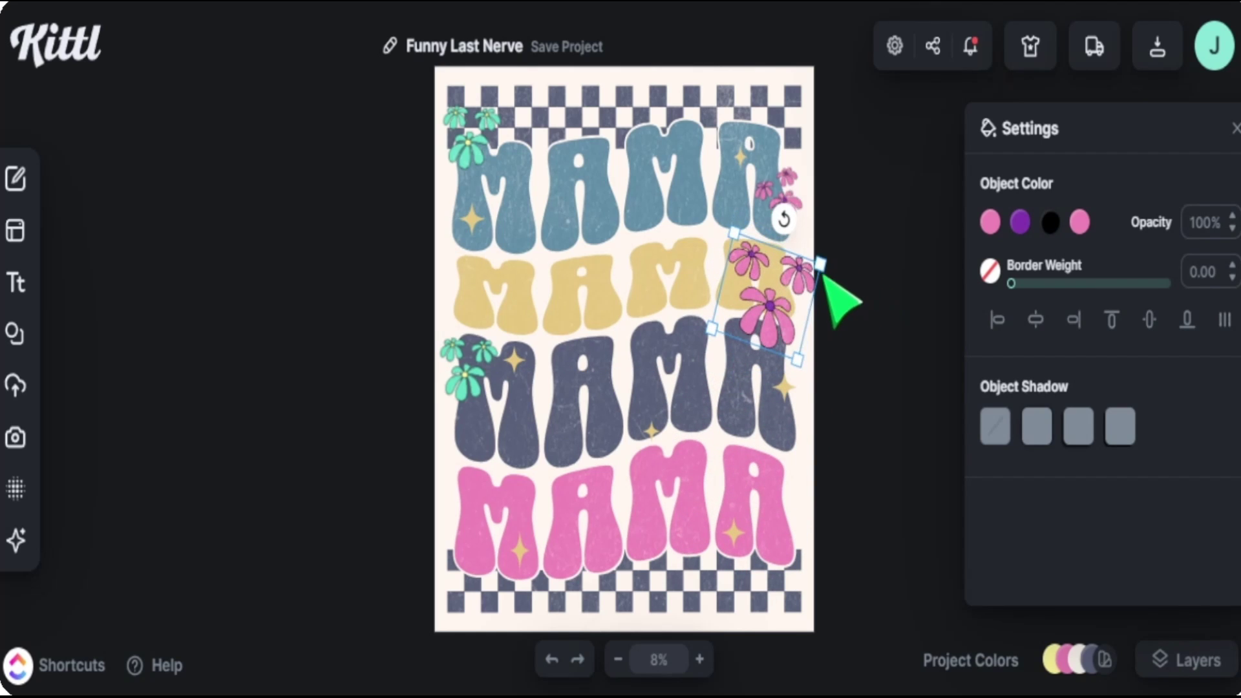
drag(461, 374, 460, 551)
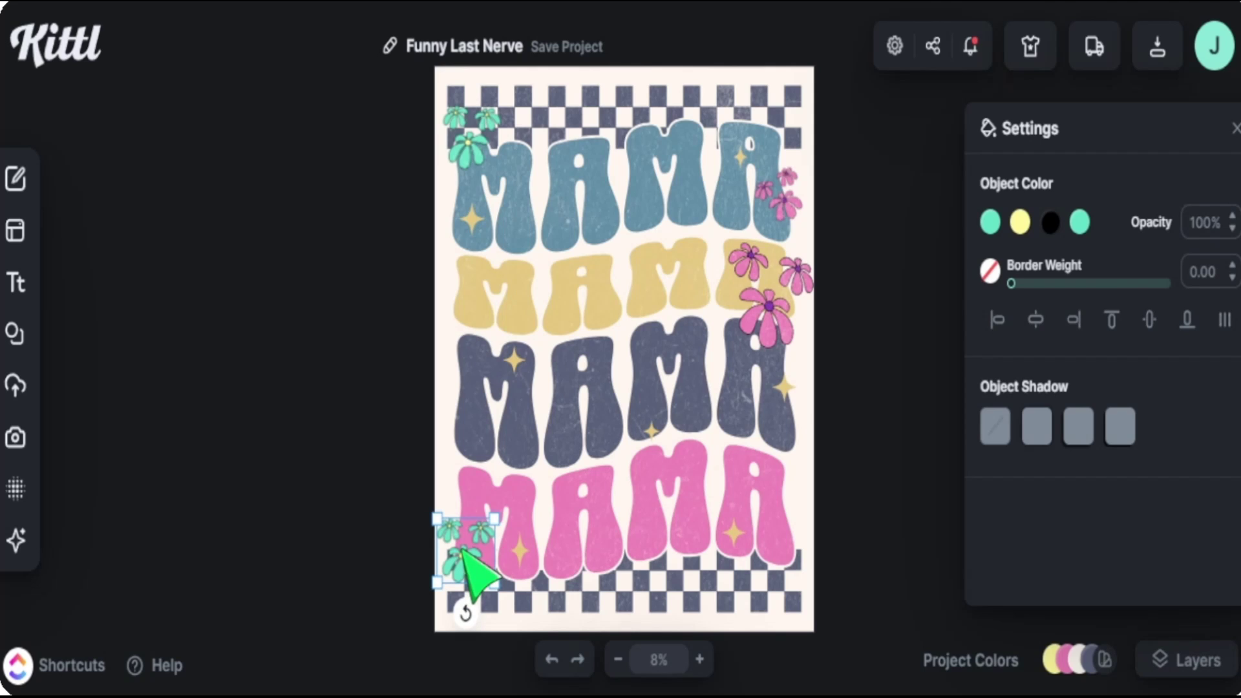
key(ctrl+c)
key(ctrl+v)
drag(624, 368, 778, 520)
Step: Select the pink MAMA, then the bottom-right green flowers, then the pink flower group
click(749, 497)
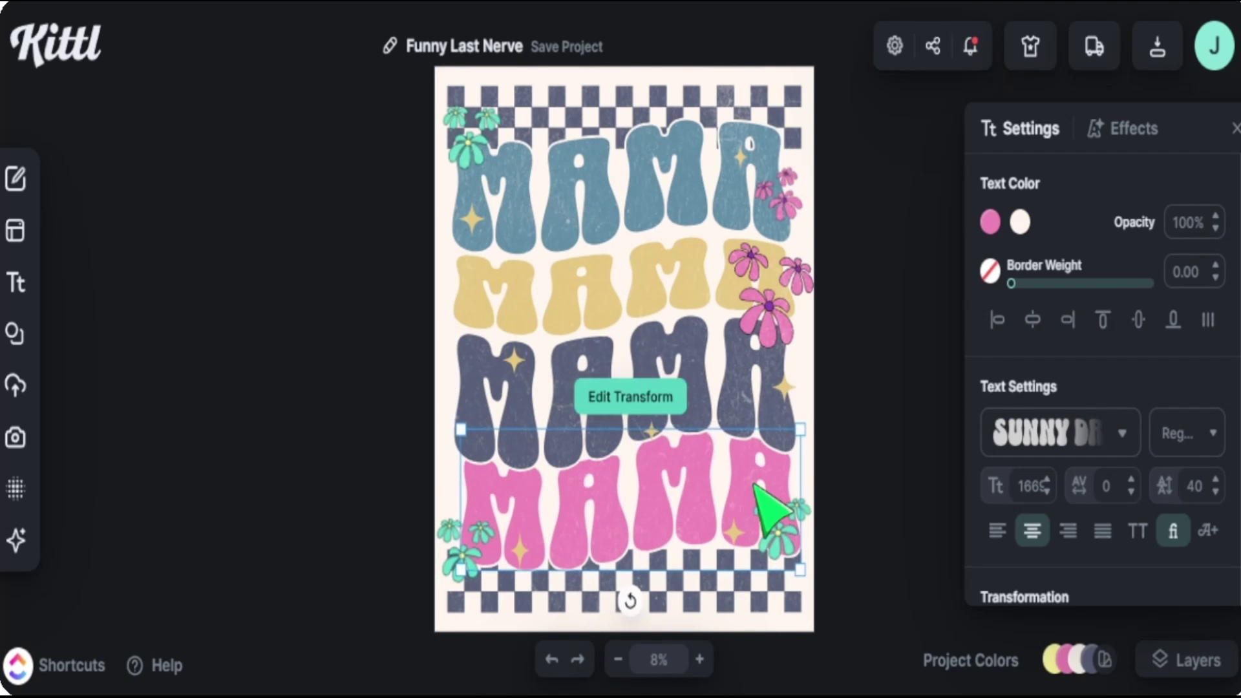
click(776, 523)
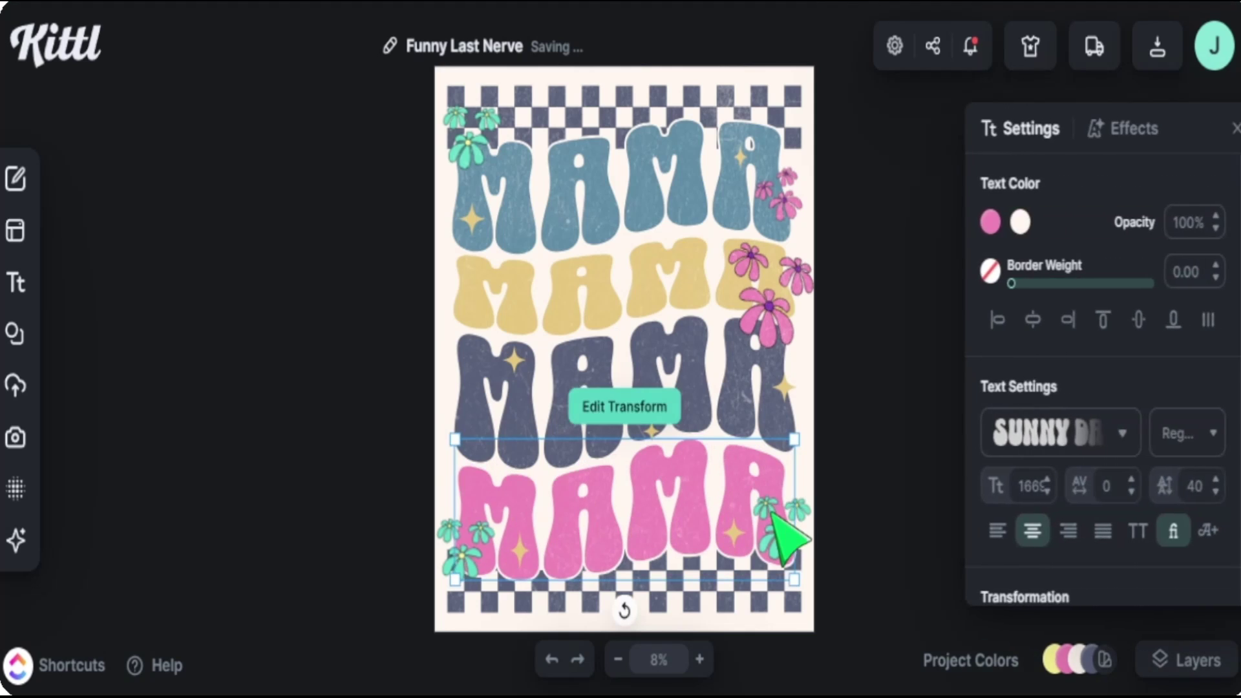
click(862, 439)
click(784, 550)
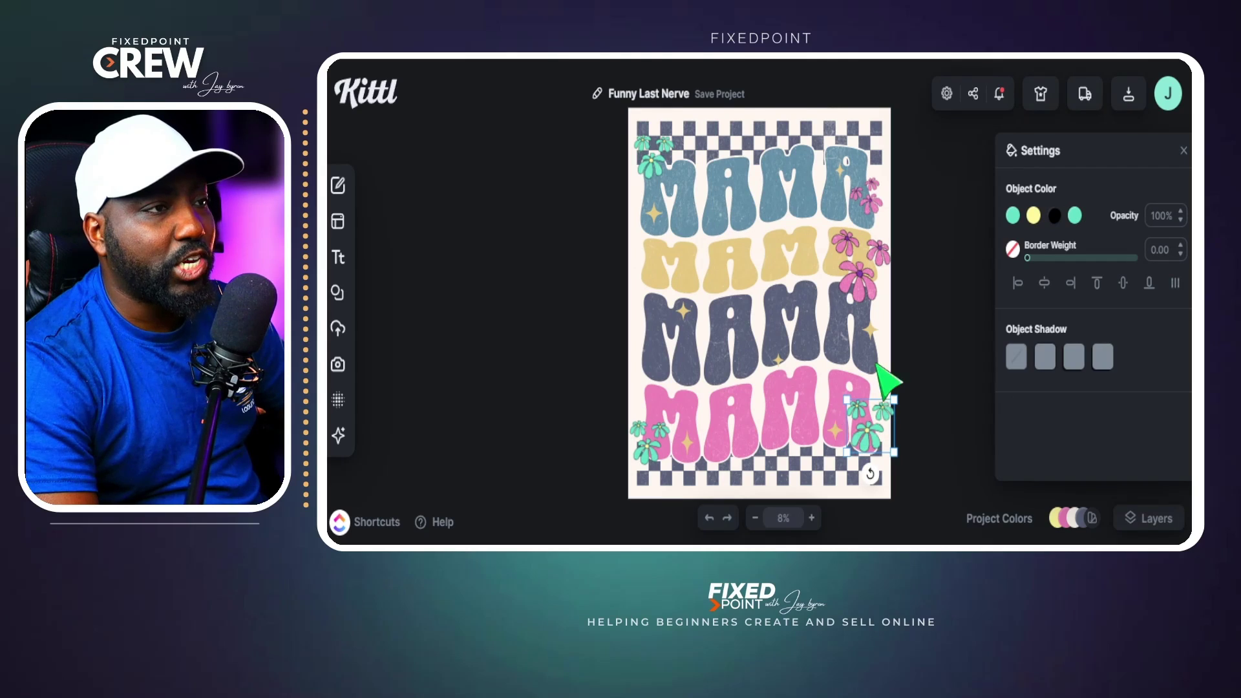
click(764, 311)
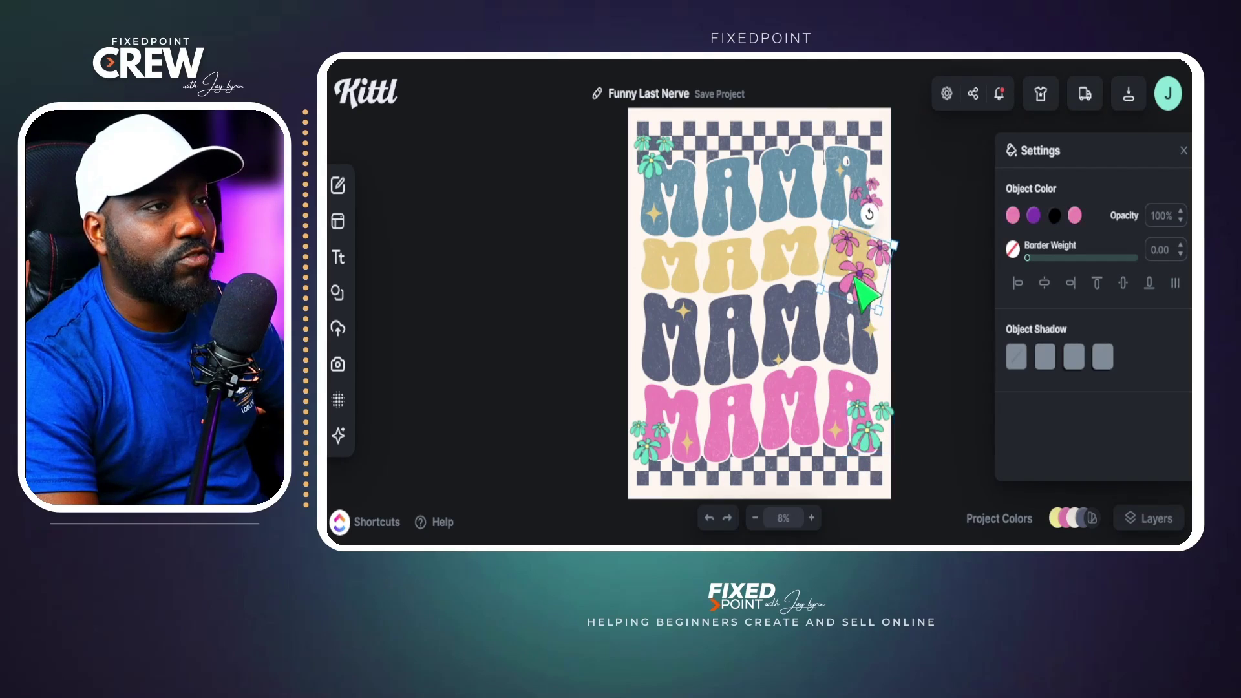